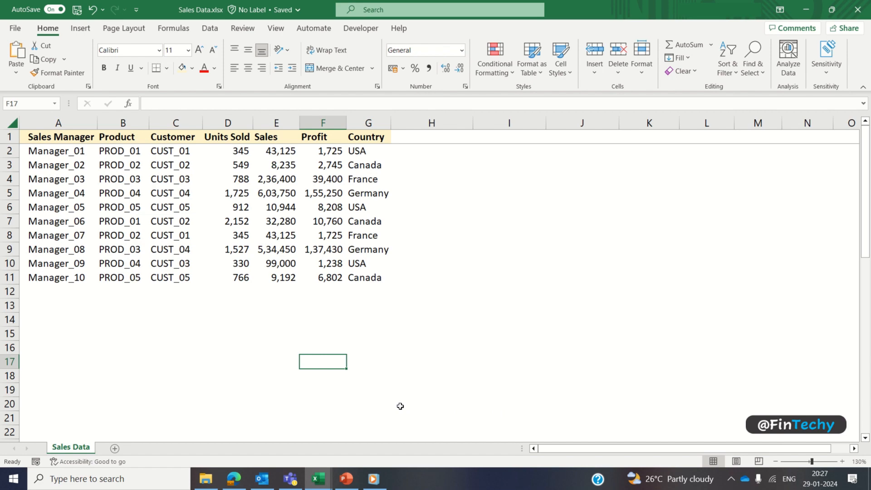
Step: Point out the sales records and the Product, Country, Sales Manager, Units Sold, Sales and Profit columns
drag(54, 154, 357, 278)
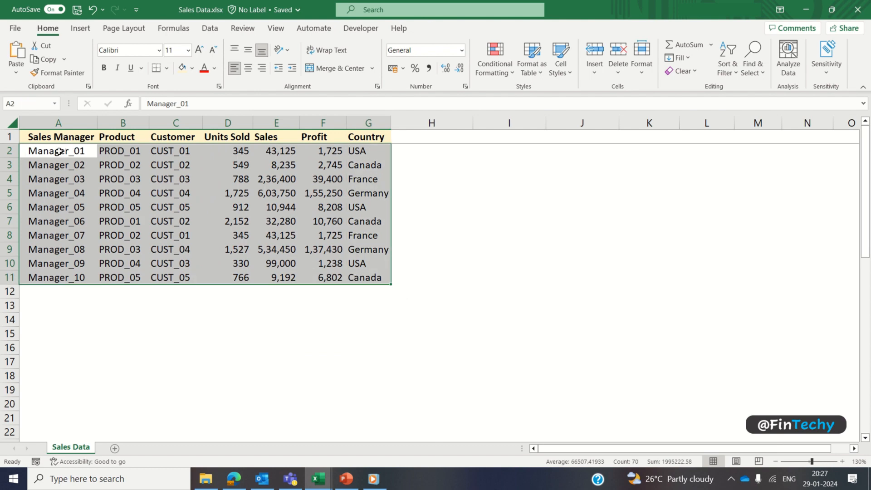
drag(117, 154, 121, 277)
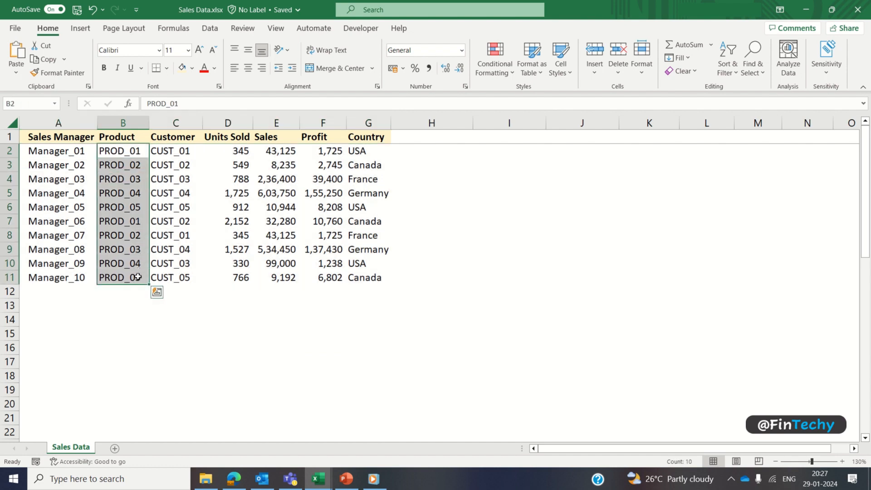
drag(366, 151, 368, 277)
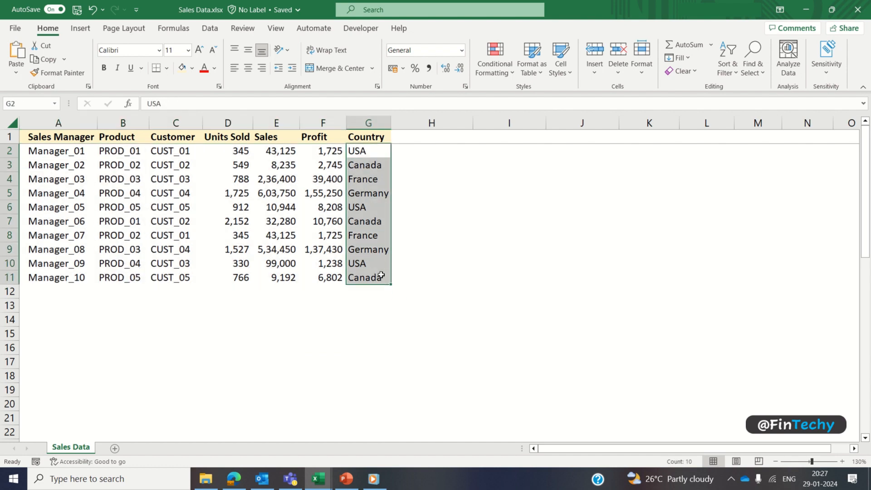
drag(68, 150, 67, 273)
click(237, 138)
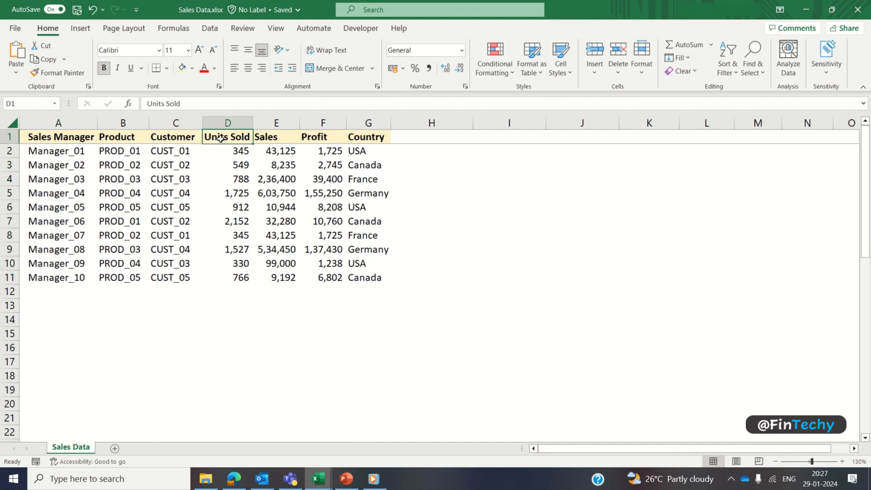
ctrl+click(264, 135)
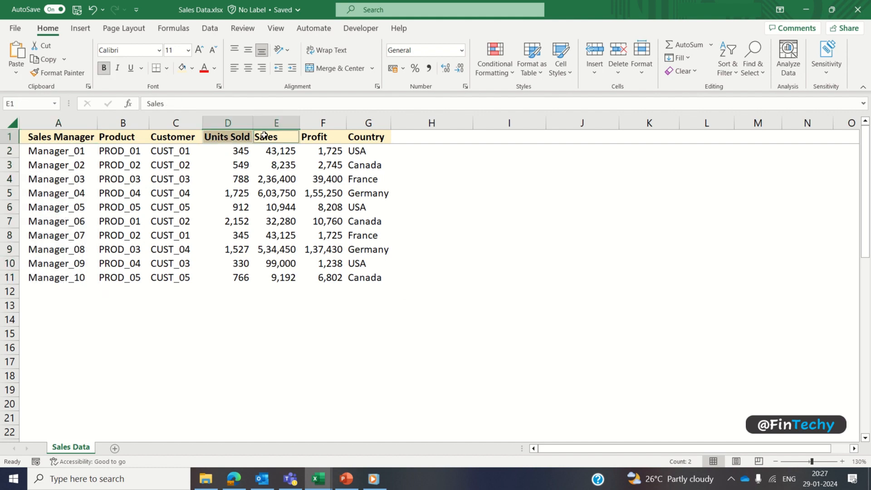
ctrl+click(322, 137)
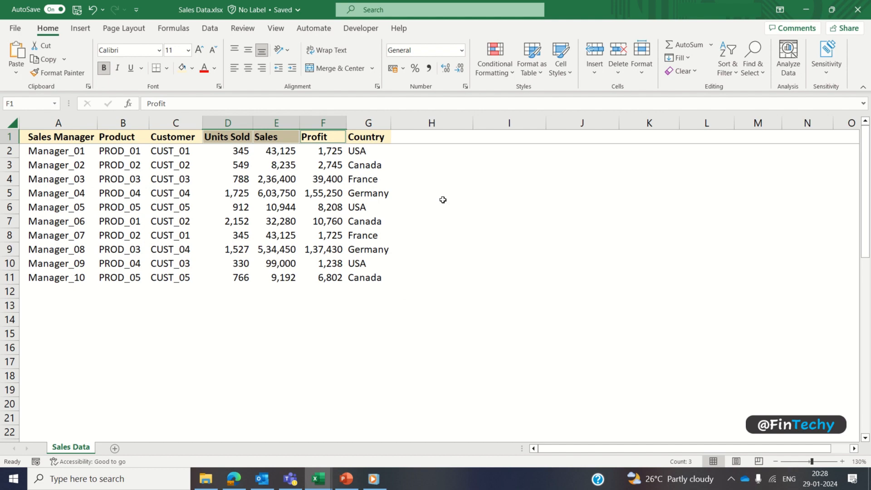
Step: Enter =IF(D2>500,"Discount Given","No Discount") in H2
click(420, 154)
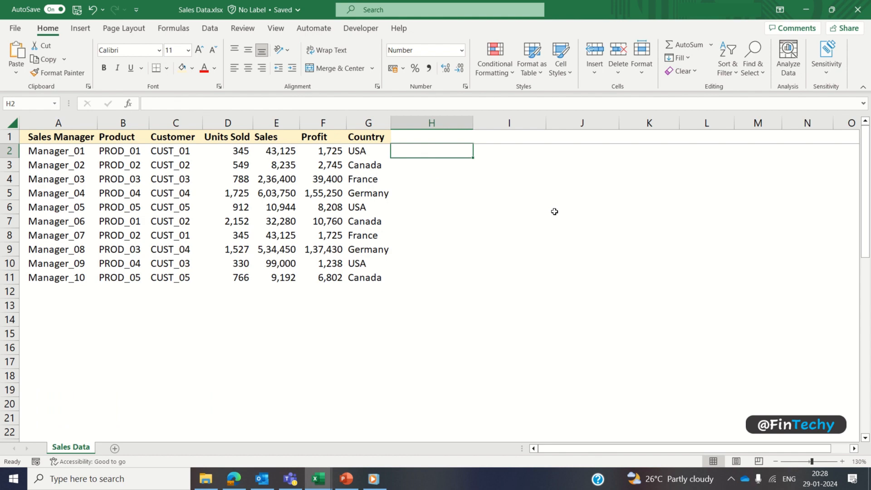
text(=)
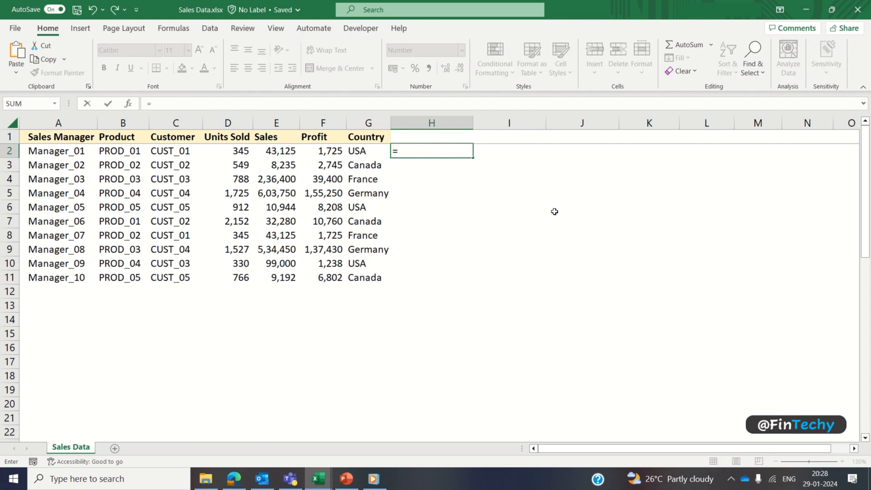
text(if)
key(Tab)
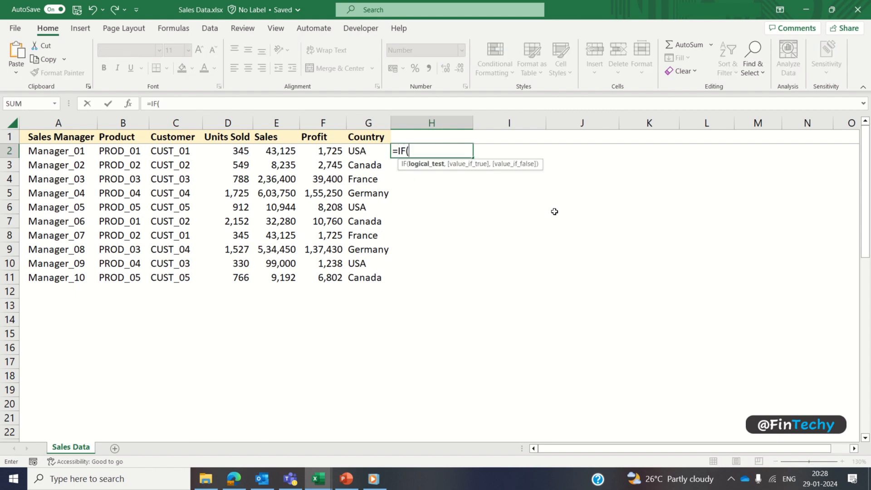
key(Left)
key(Left)
key(Left)
key(Left)
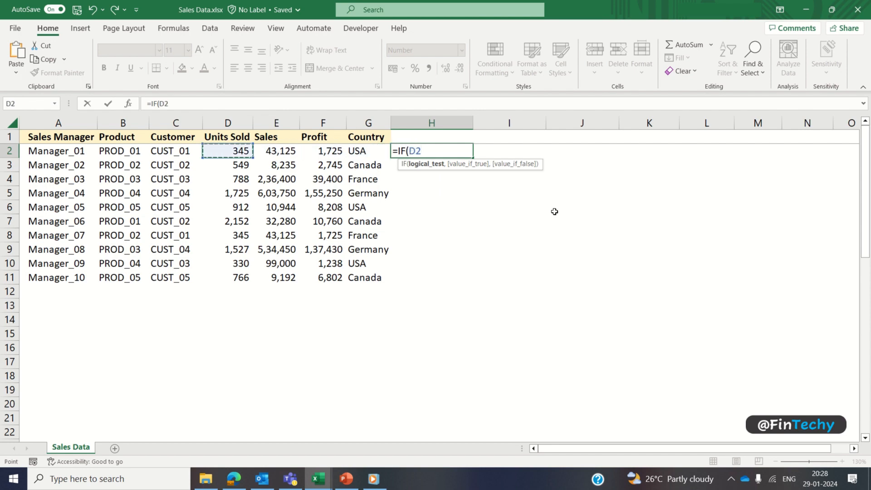
text(>500,)
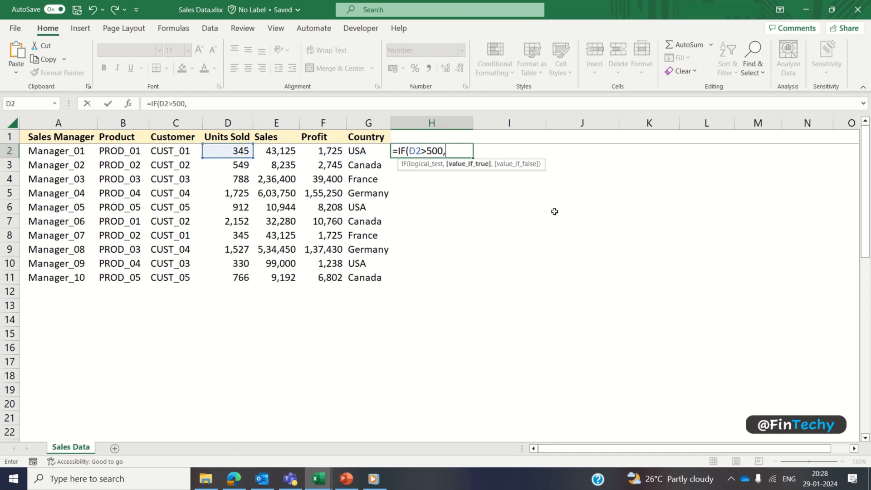
text("Discount Given)
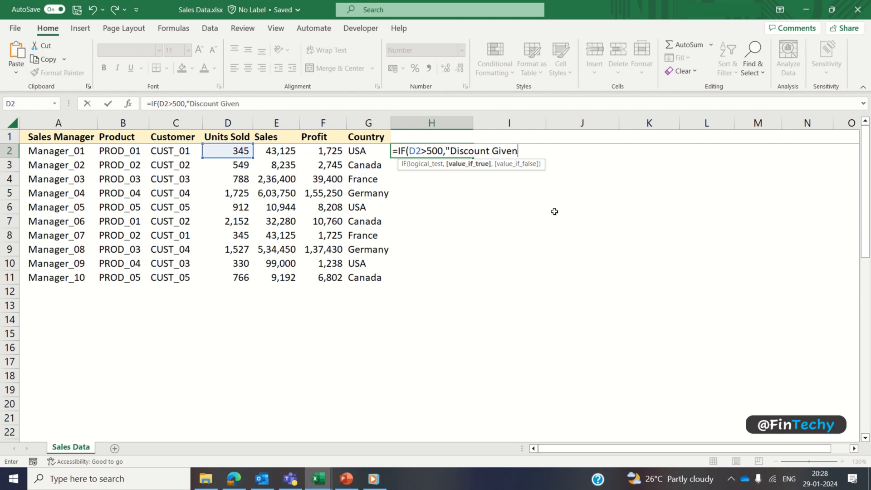
text(",)
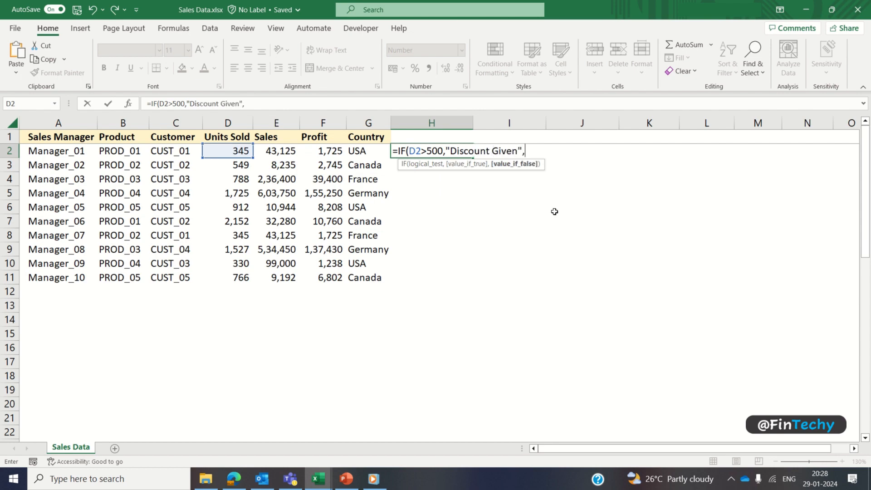
text("No Discount)
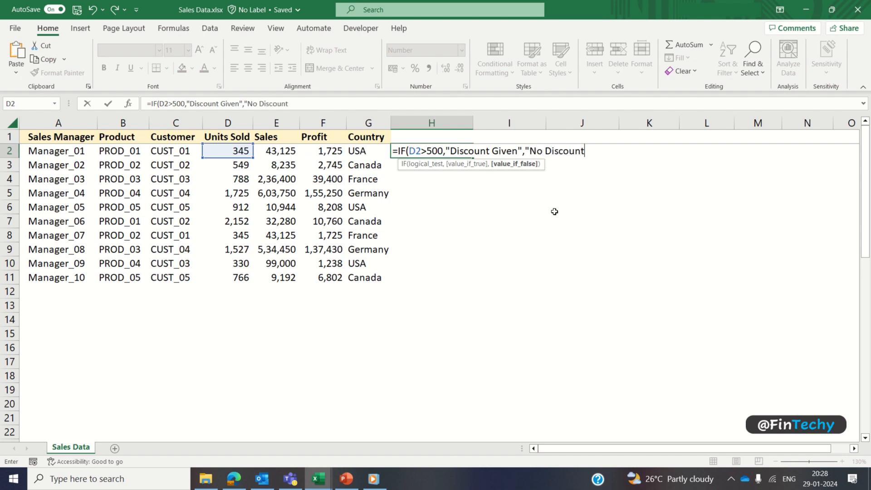
text("))
key(Return)
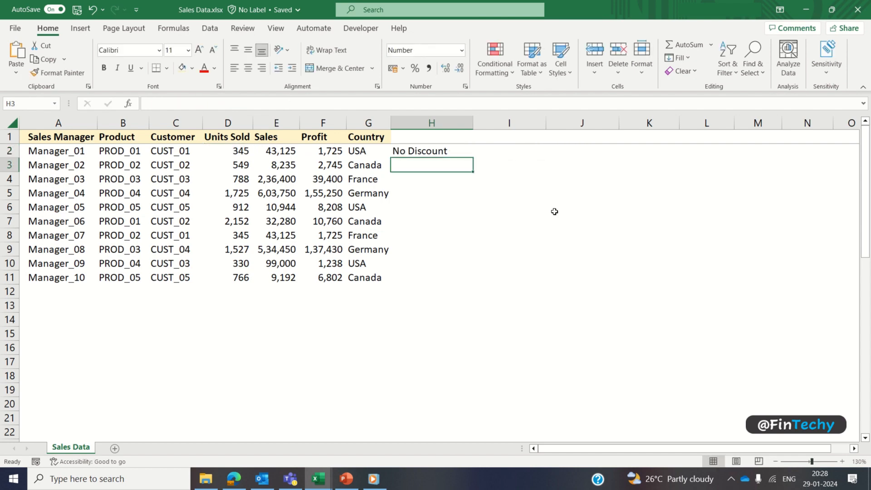
Step: Review the H2 formula and fill it down through H11
key(Up)
key(F2)
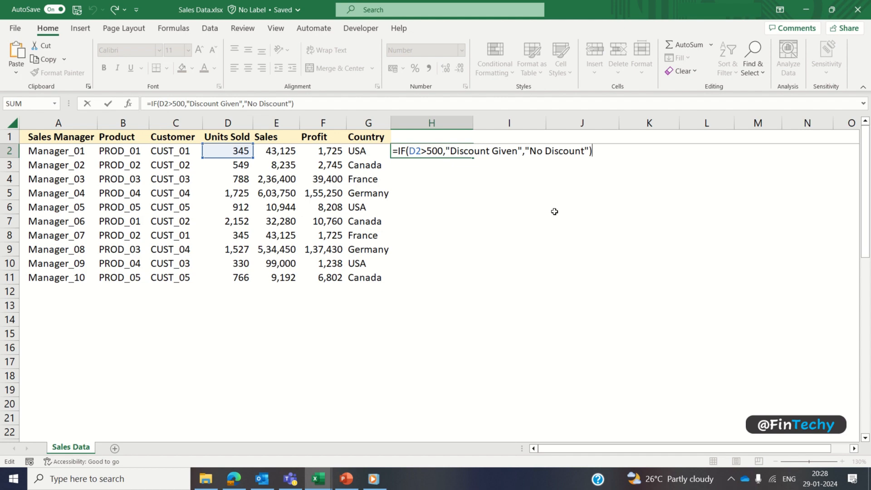
key(Return)
key(Up)
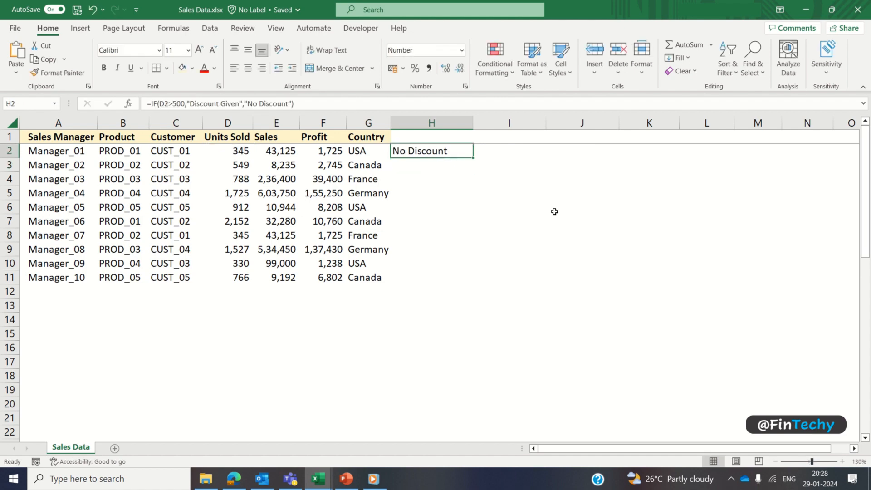
key(shift+Down)
key(shift+Down)
key(shift+Down)
key(shift+Down)
key(shift+Down)
key(shift+Down)
key(shift+Down)
key(shift+Down)
key(shift+Down)
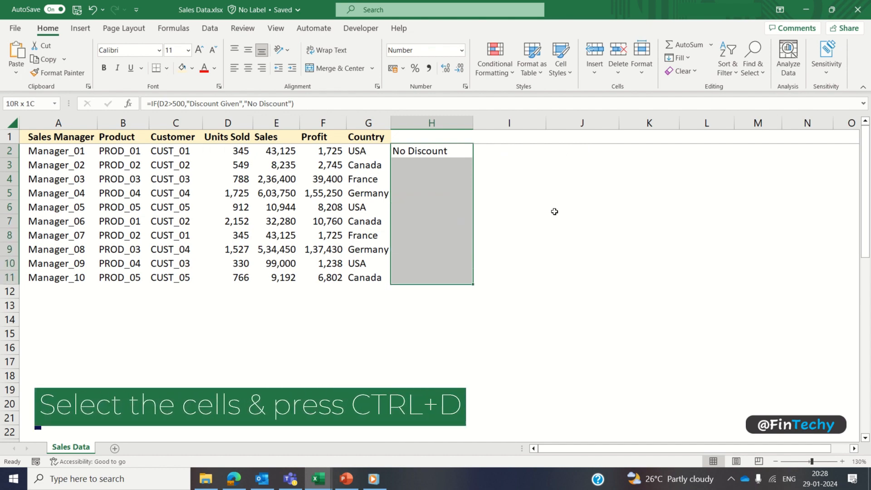
key(ctrl+d)
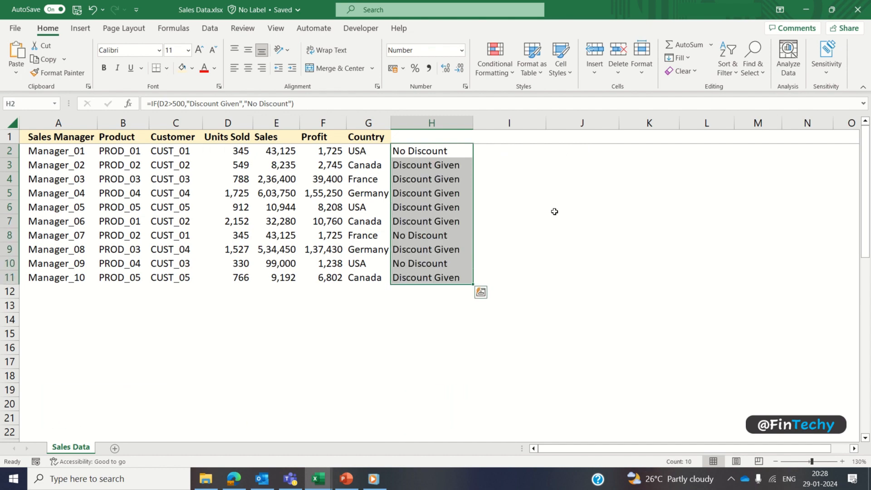
click(511, 149)
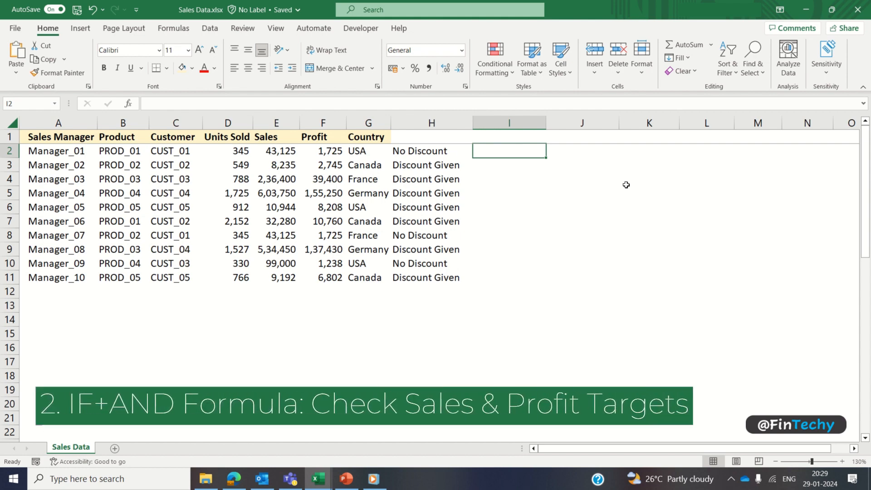
Step: Enter =IF(AND(E2>25000,F2>2500),"Target Achieved & Bonus Eligible","Target not Achieved") in I2
text(=if)
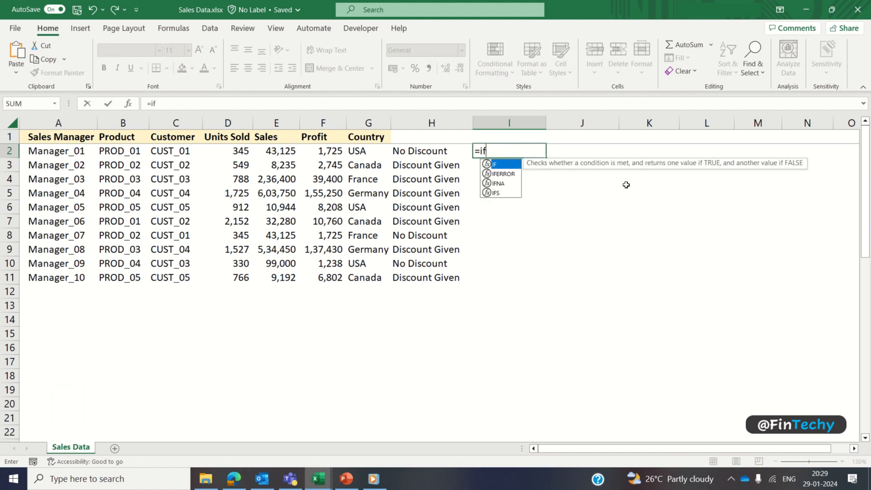
key(Tab)
text(an)
key(Tab)
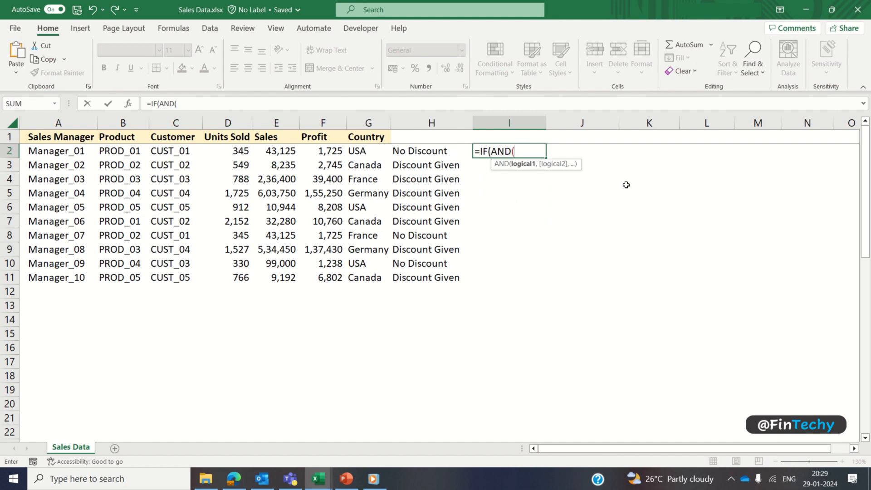
key(Left)
key(Left)
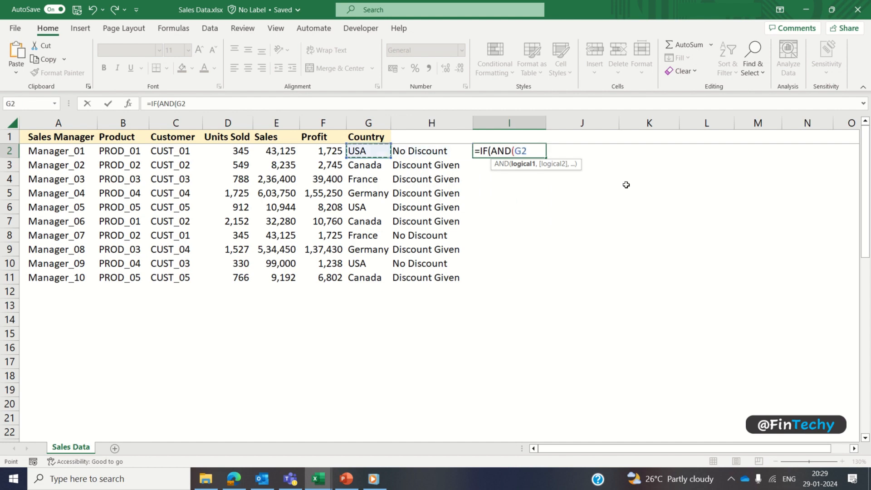
key(Left)
key(Left)
text(>2)
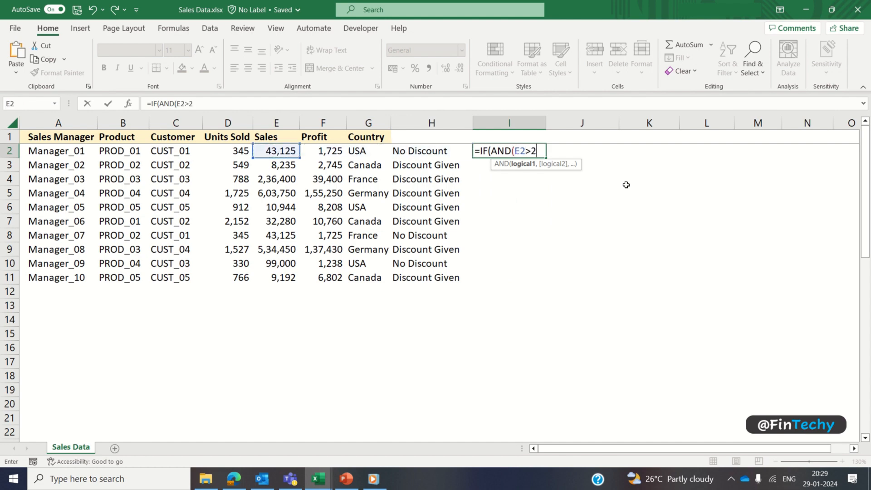
text(5000,)
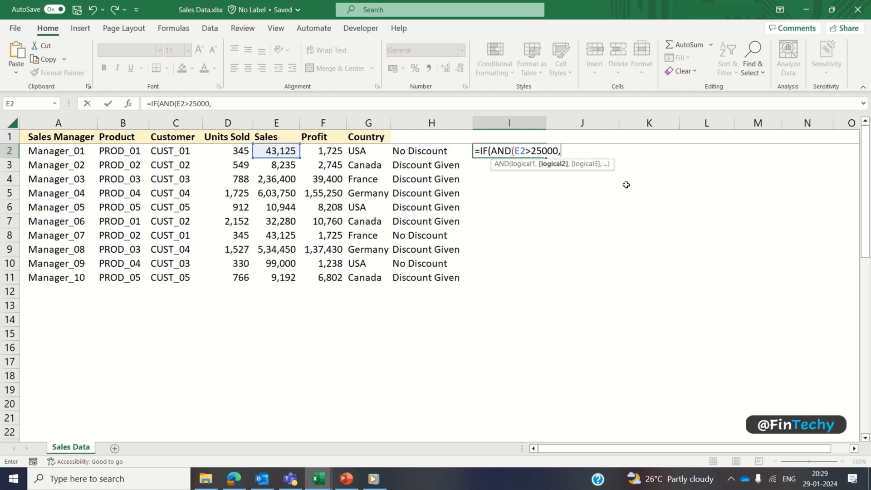
key(Left)
key(Left)
key(Left)
text(>2500)
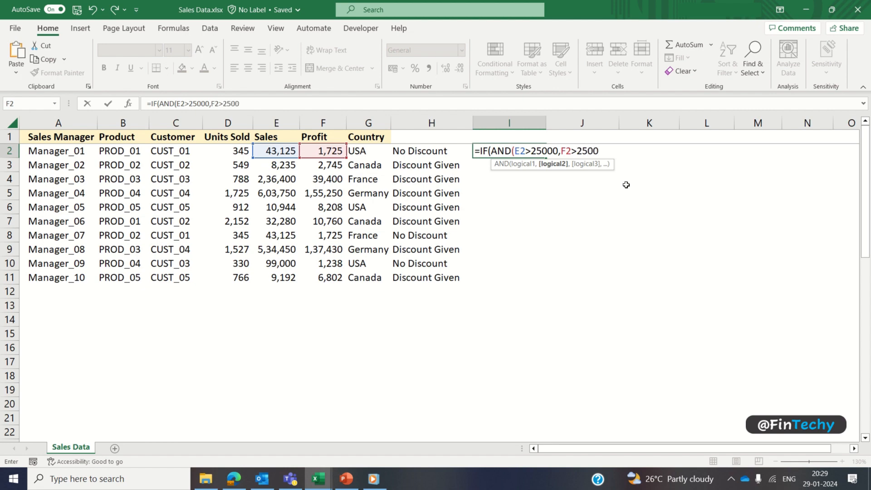
text(),)
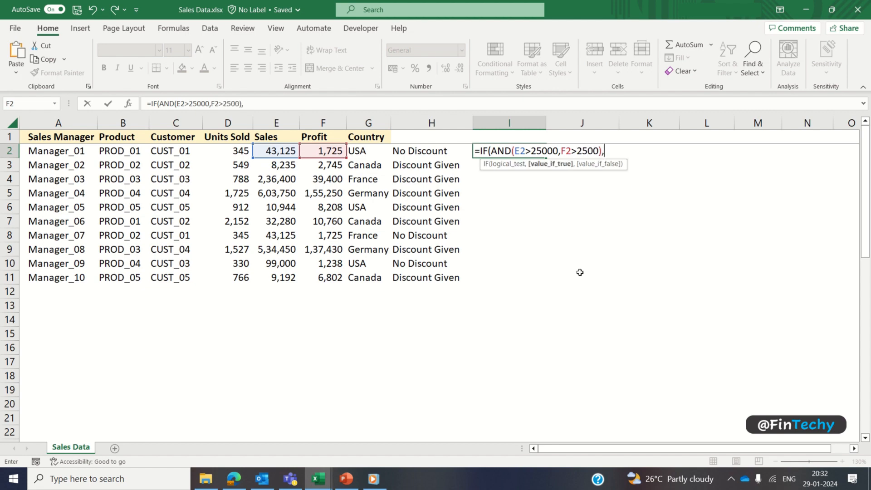
text("Target Achieved)
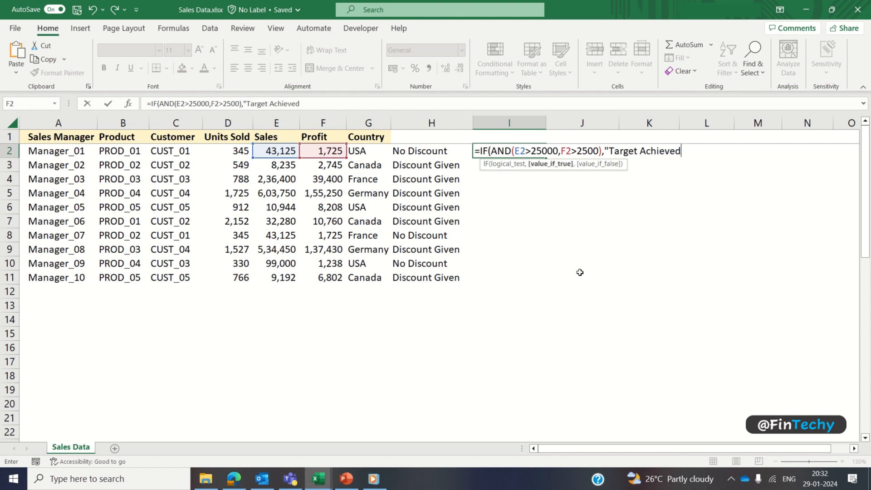
text( & Bonus Eli)
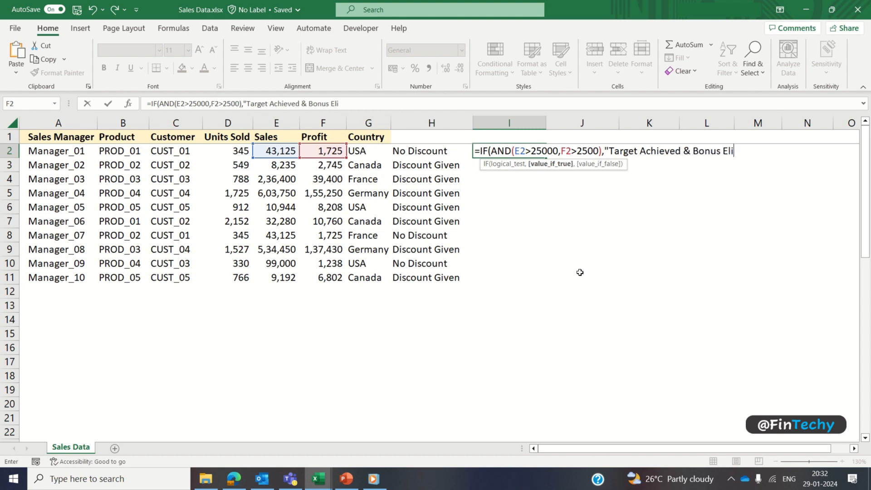
text(gible","Tar)
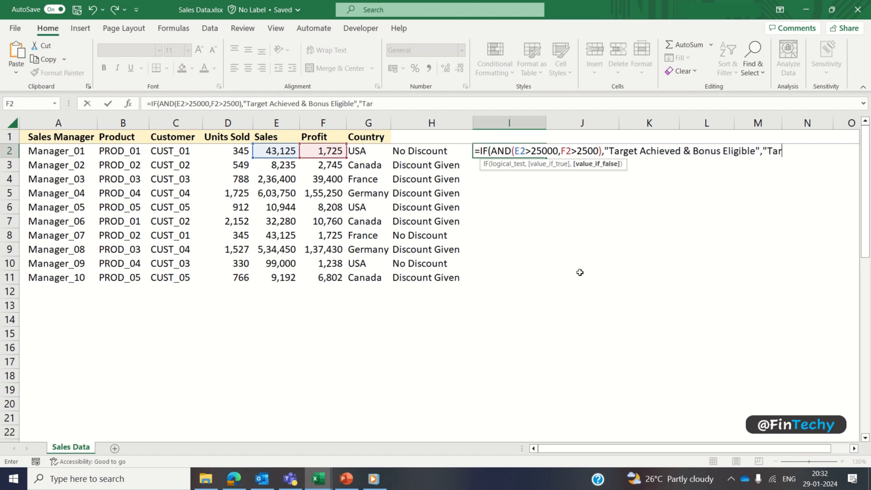
text(get not Achieved)
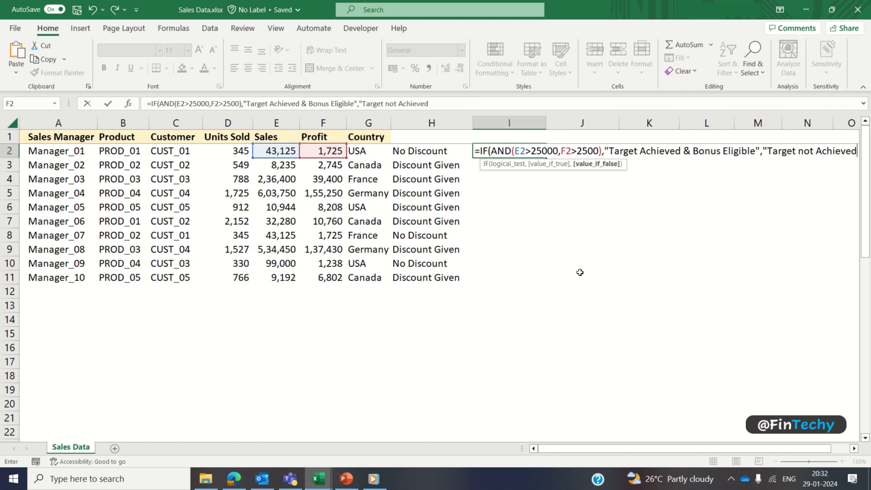
key(Return)
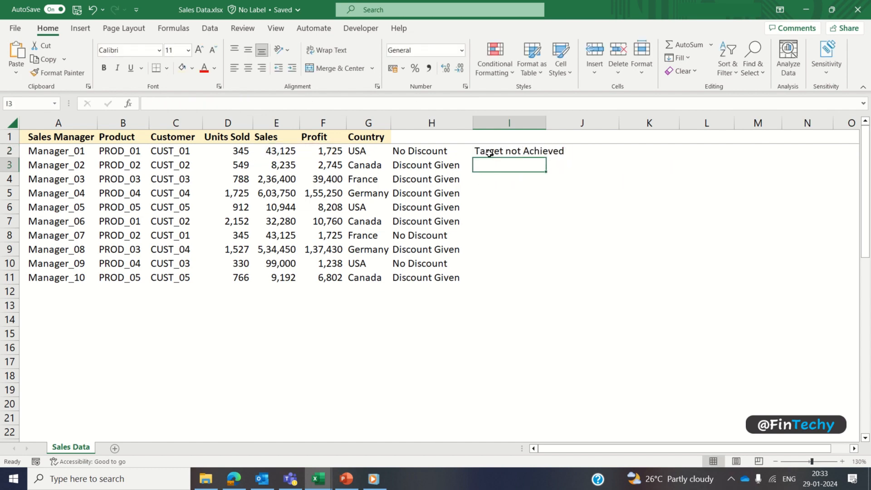
Step: Review the I2 formula and fill it down through I11
click(490, 153)
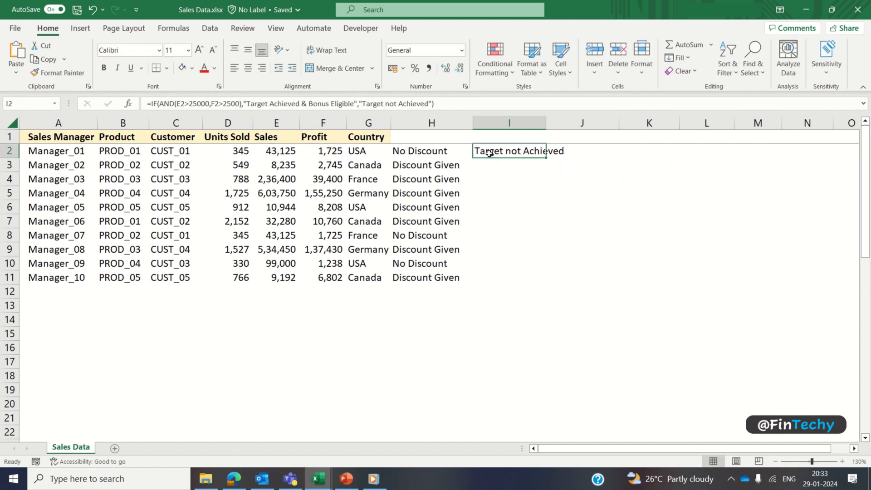
double_click(490, 153)
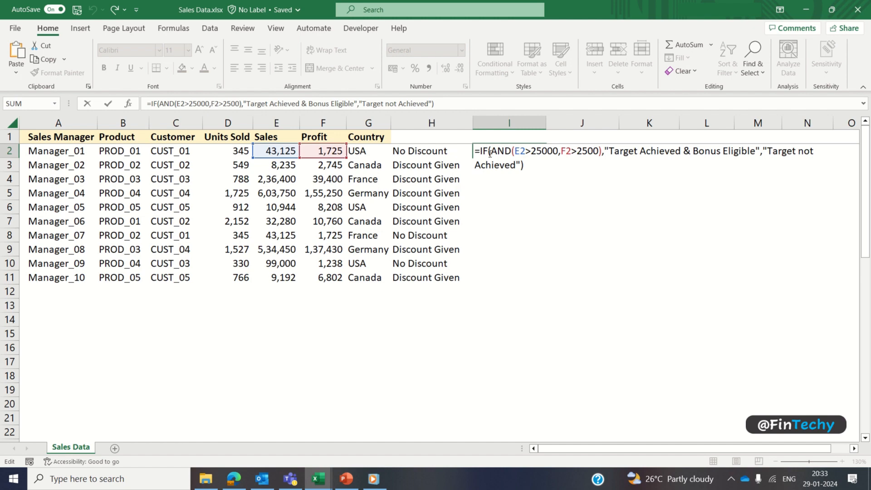
key(Return)
click(490, 153)
key(shift+Down)
key(shift+Down)
key(shift+Down)
key(shift+Down)
key(shift+Down)
key(shift+Down)
key(shift+Down)
key(shift+Down)
key(shift+Down)
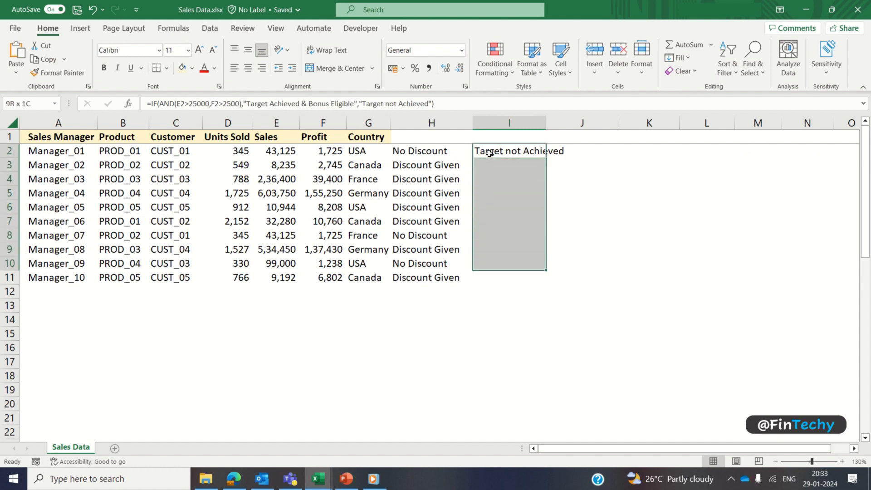
key(ctrl+d)
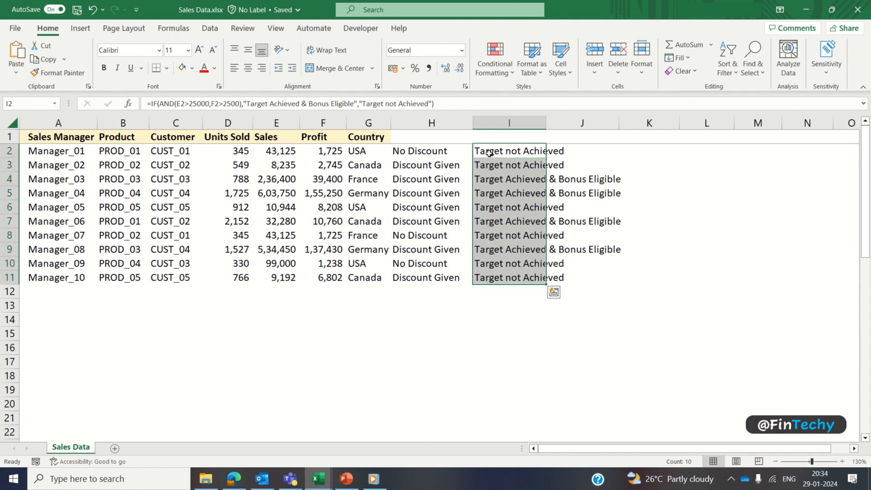
Step: Delete H2:I11 and shade customer cells C3, C6, C7 and C11 light green
drag(419, 153, 506, 275)
key(Delete)
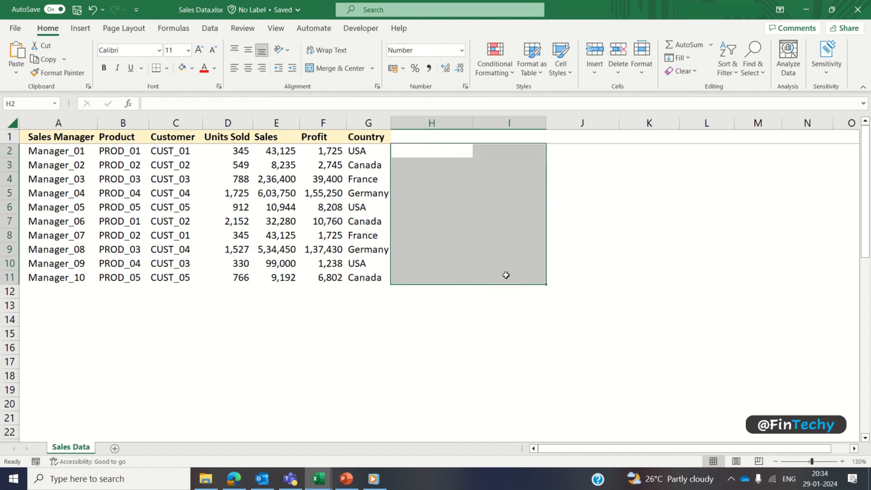
click(180, 166)
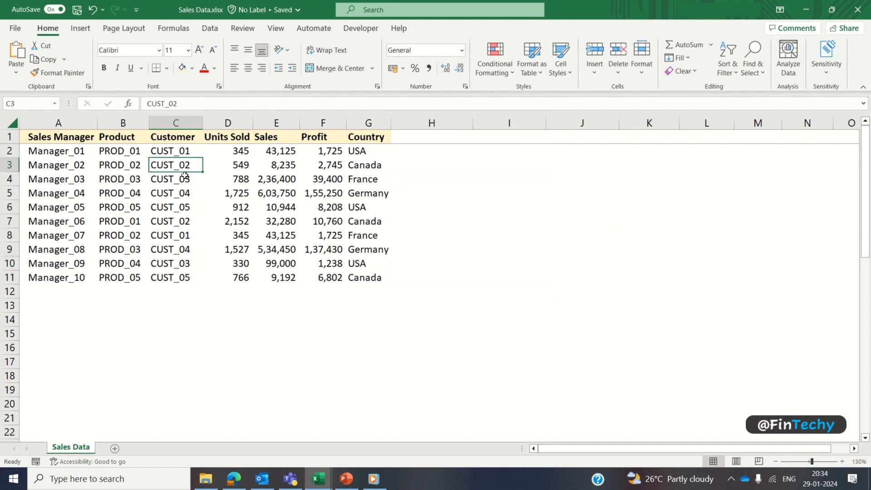
ctrl+click(182, 207)
ctrl+click(182, 221)
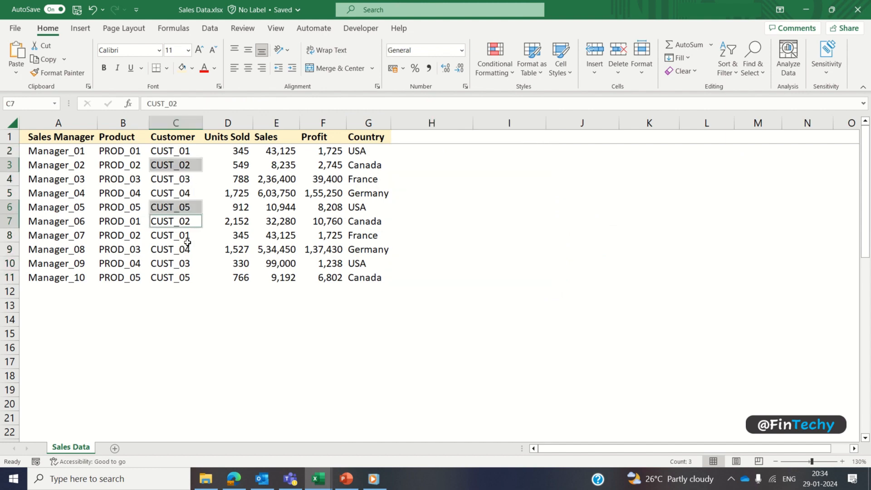
ctrl+click(180, 279)
click(193, 72)
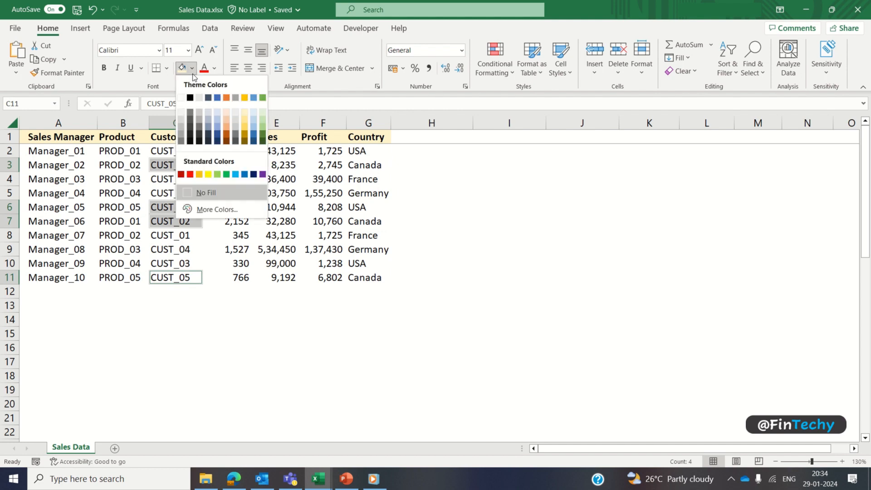
click(262, 115)
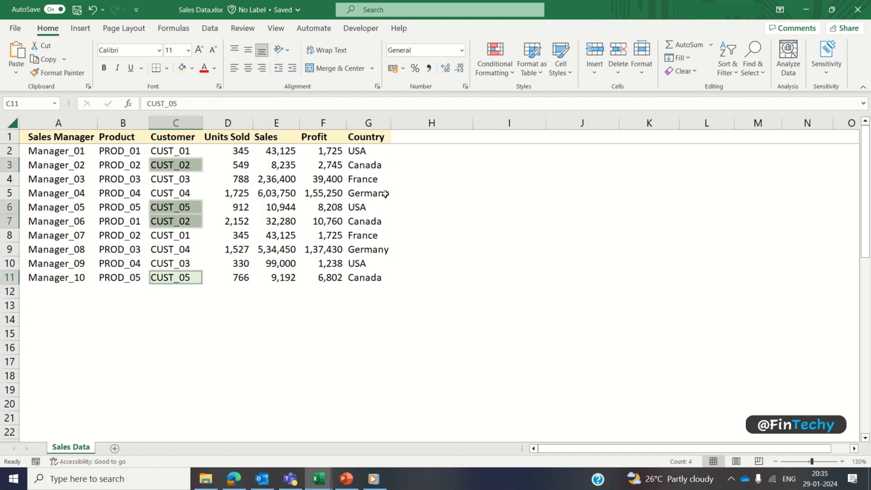
click(414, 151)
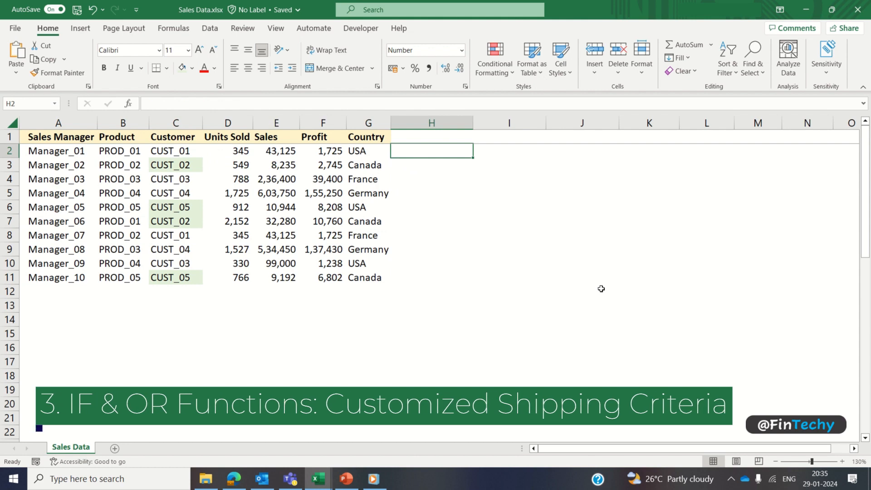
Step: Enter =IF(OR(C2="CUST_02",C2="CUST_05"),"Priority Shipping","Standard Shipping") in H2
text(=if)
key(Tab)
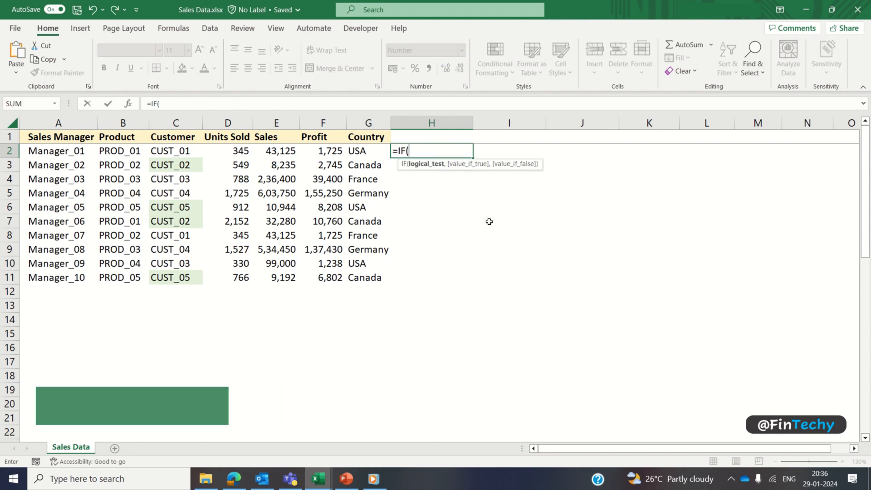
text(or)
key(Tab)
key(Left)
key(Left)
key(Left)
key(Left)
key(Left)
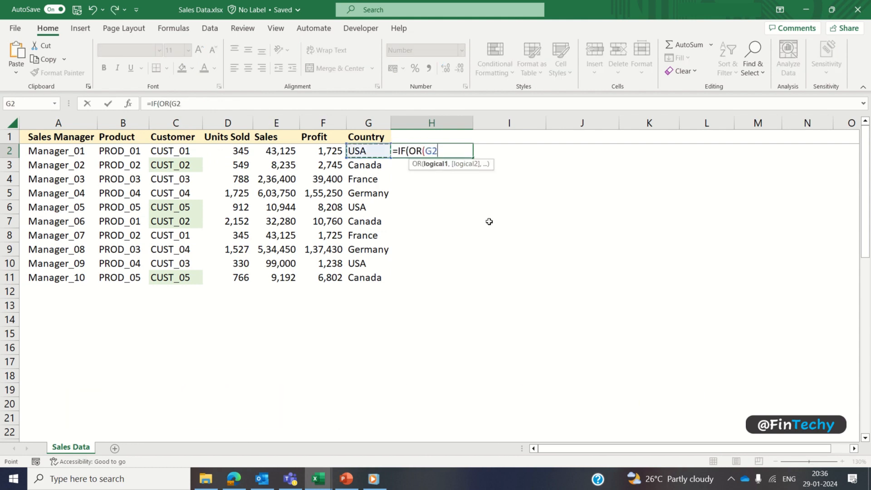
text(=)
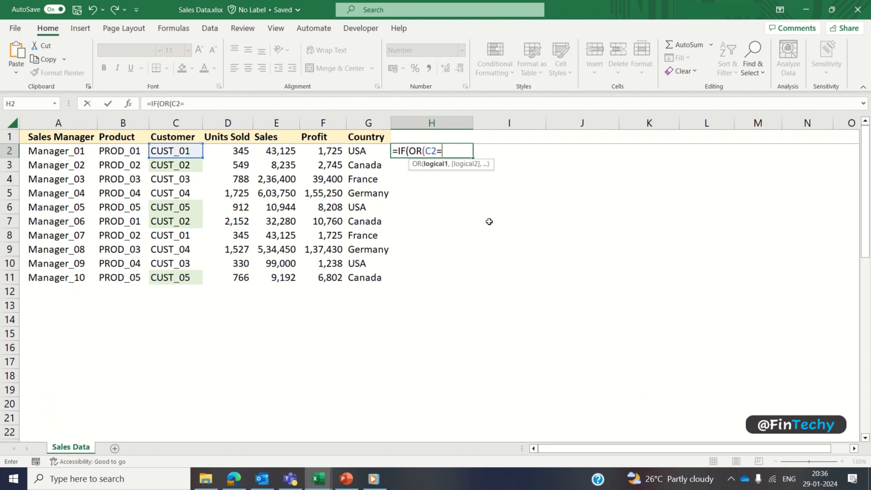
text("CUST_02",C2=)
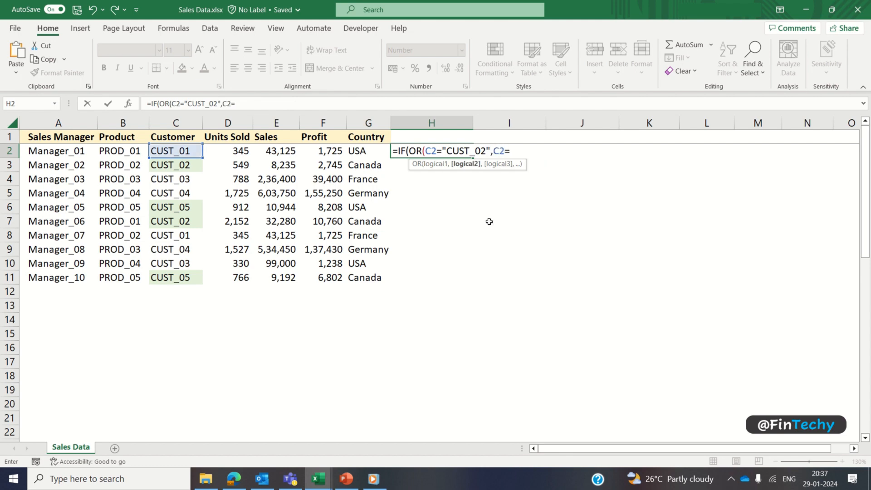
text("CUST_05"),"Priority Shipp)
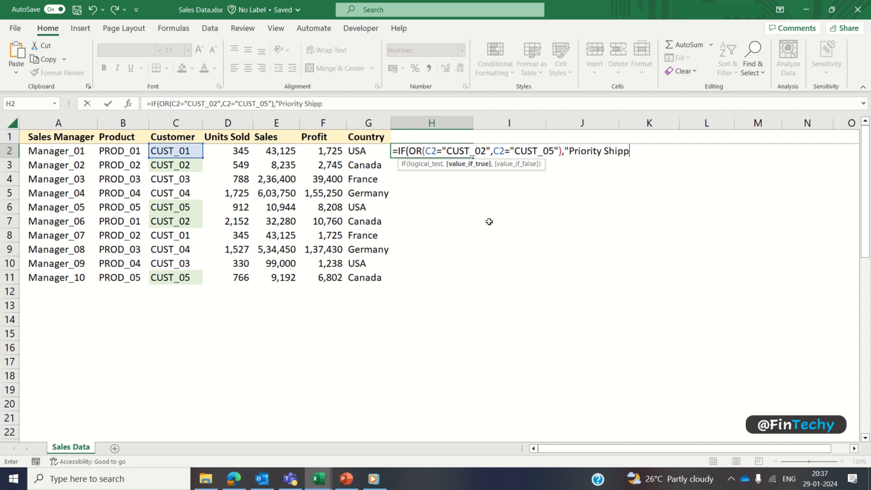
text(ing","St)
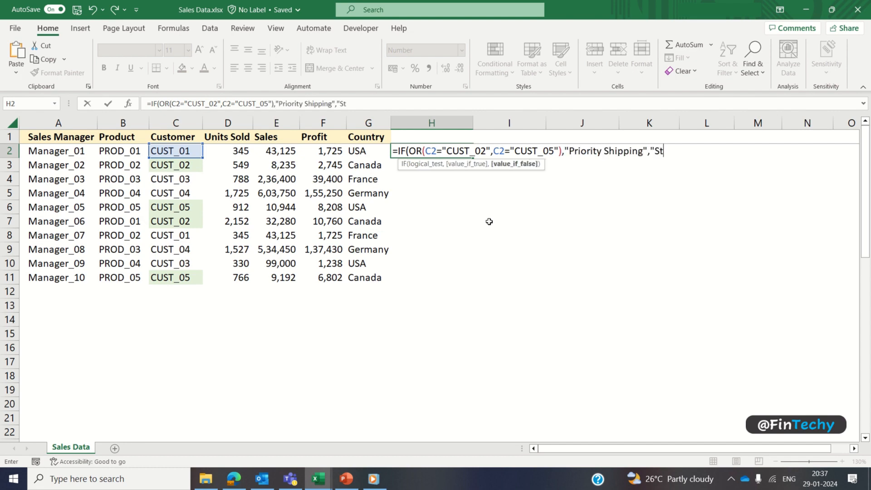
text(andard Shipping"))
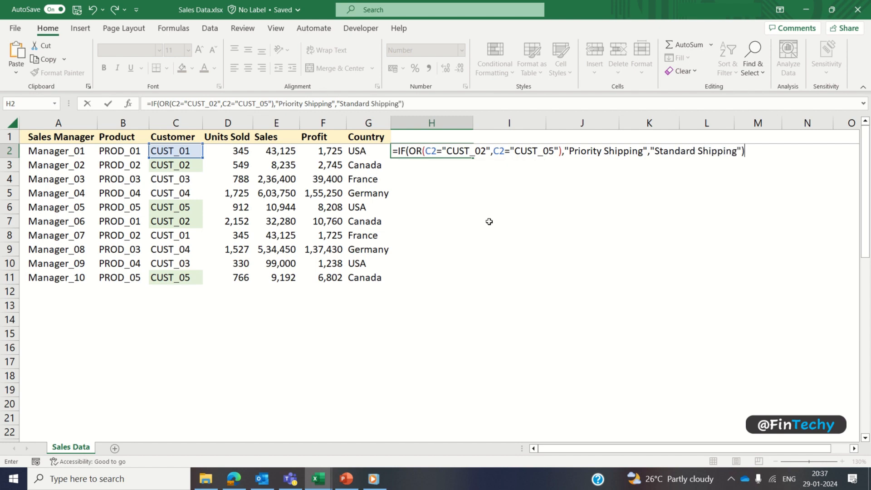
key(Return)
Step: Review the H2 formula, fill it down to H11, and auto-fit column H
key(Up)
key(F2)
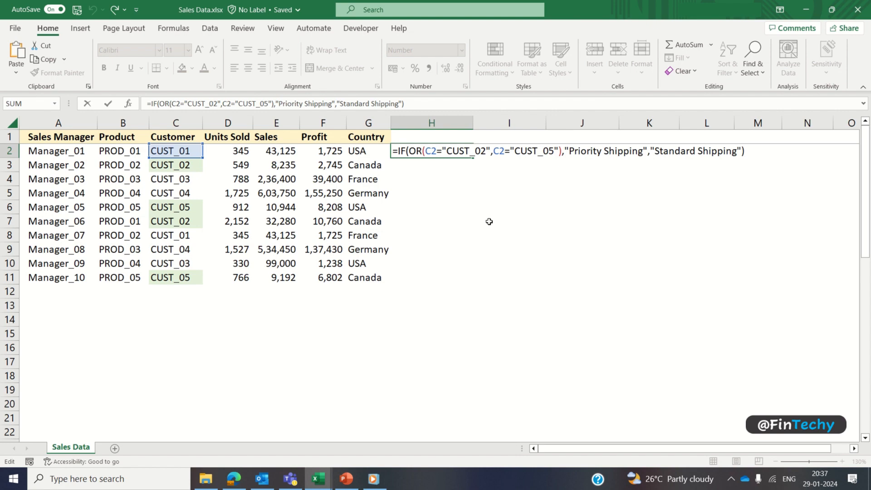
key(Return)
key(Up)
key(shift+Down)
key(shift+Down)
key(shift+Down)
key(shift+Down)
key(shift+Down)
key(shift+Down)
key(shift+Down)
key(shift+Down)
key(shift+Down)
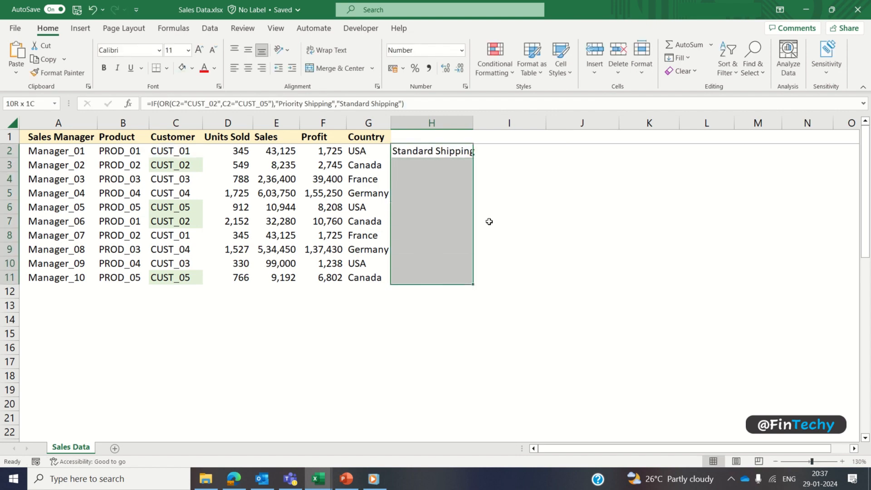
key(ctrl+d)
double_click(473, 123)
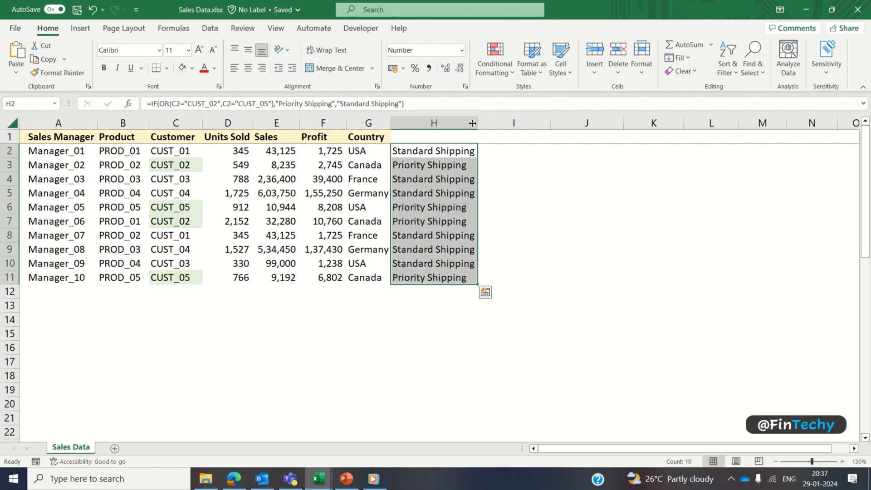
click(454, 153)
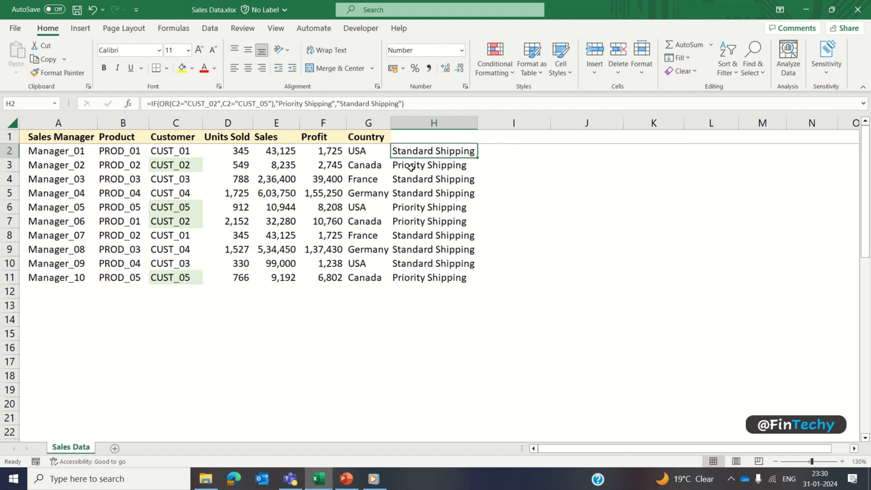
Step: Enter a nested IF in I2 rating E2 sales at 100000, 50000 and 10000 thresholds
key(Right)
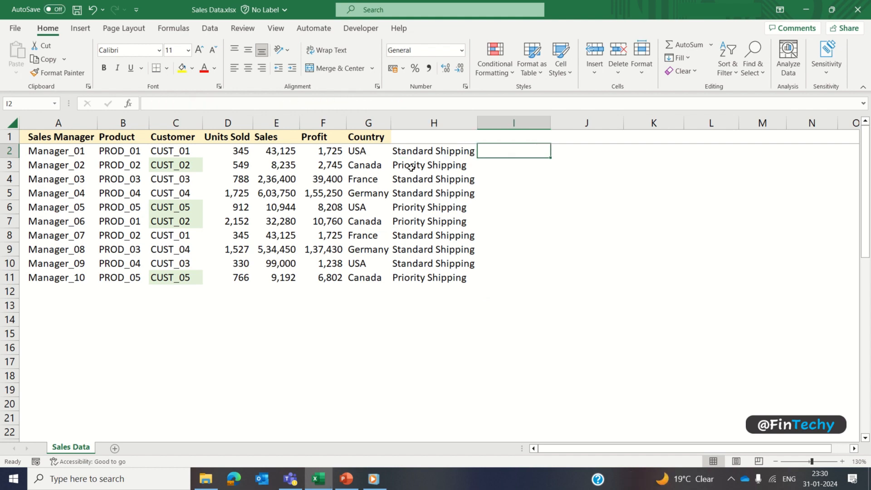
text(=i)
key(Tab)
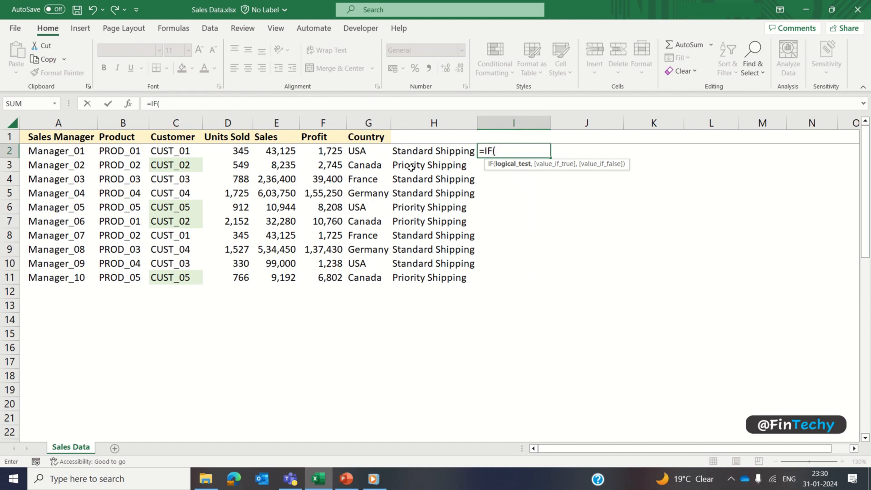
text(E2>=)
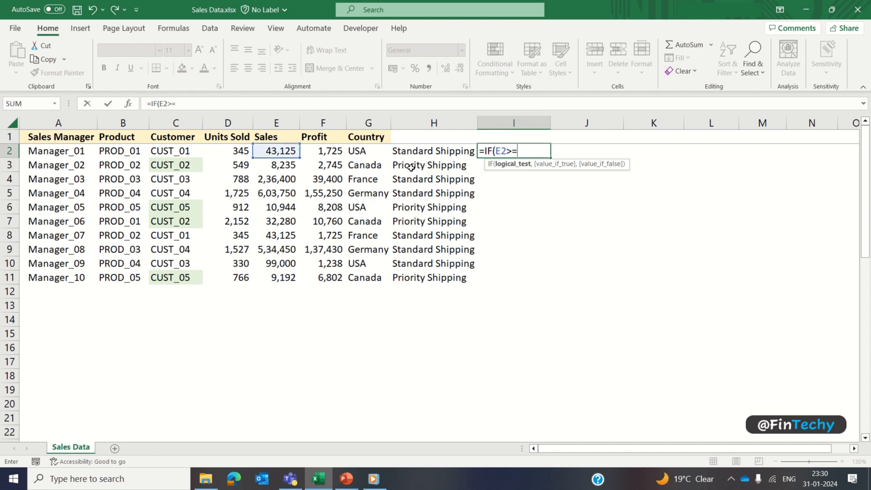
text(100000,)
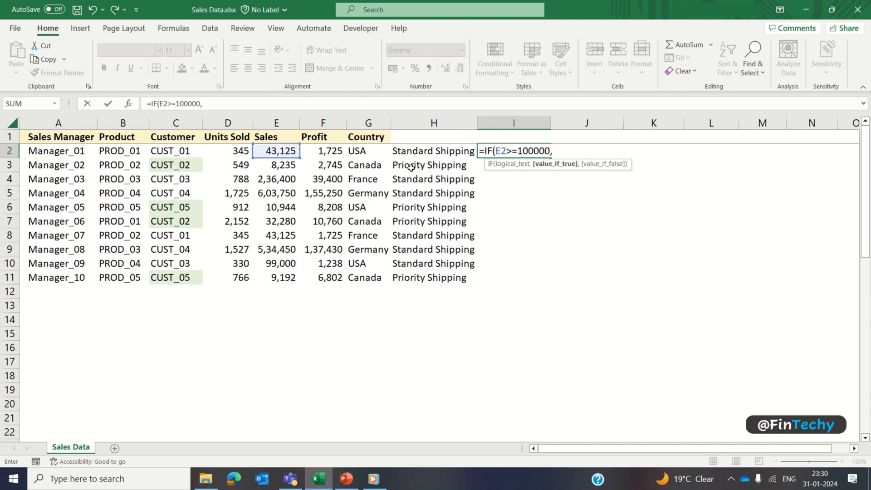
text("High Performer",IF(AND()
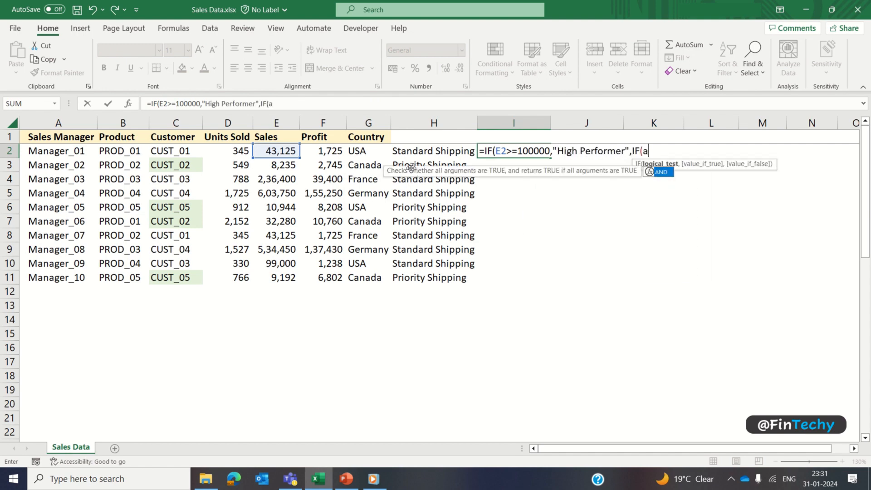
text(E2>=)
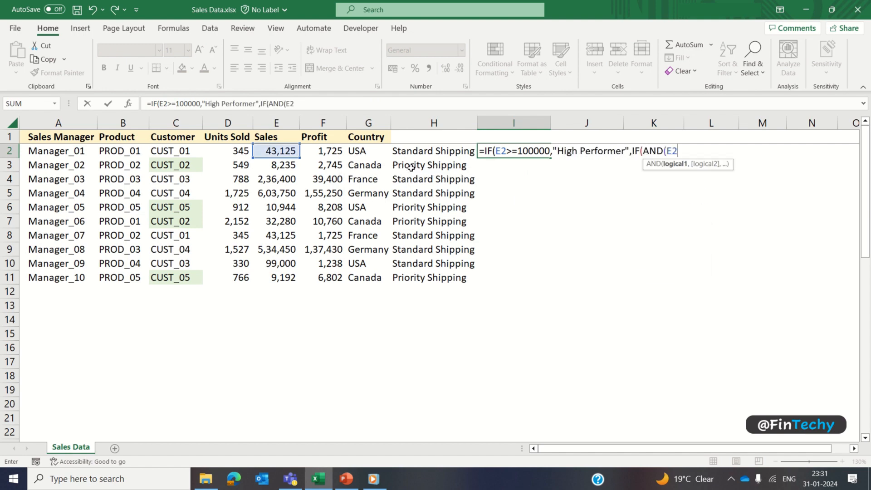
text(50000,E2<1)
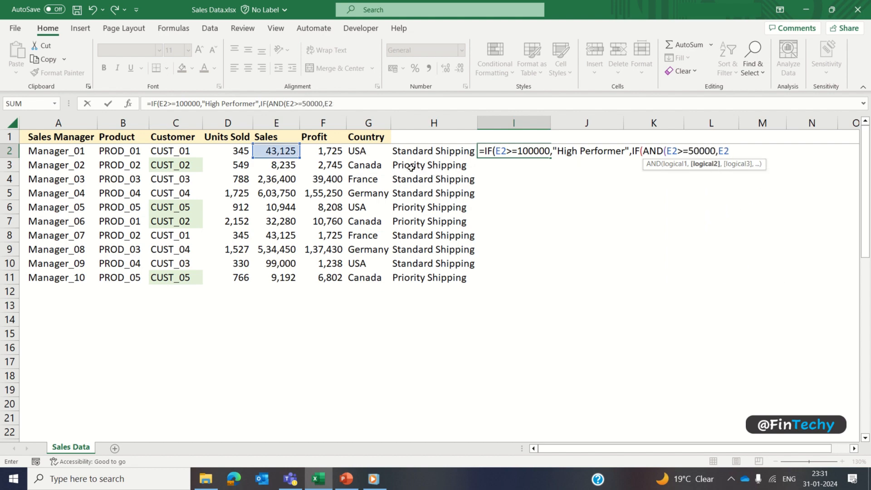
text(00000)
text(),")
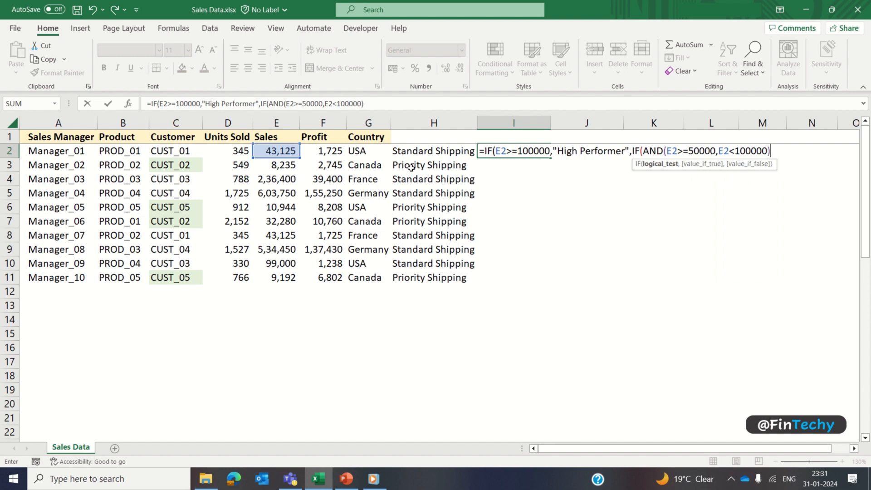
text(Moderate )
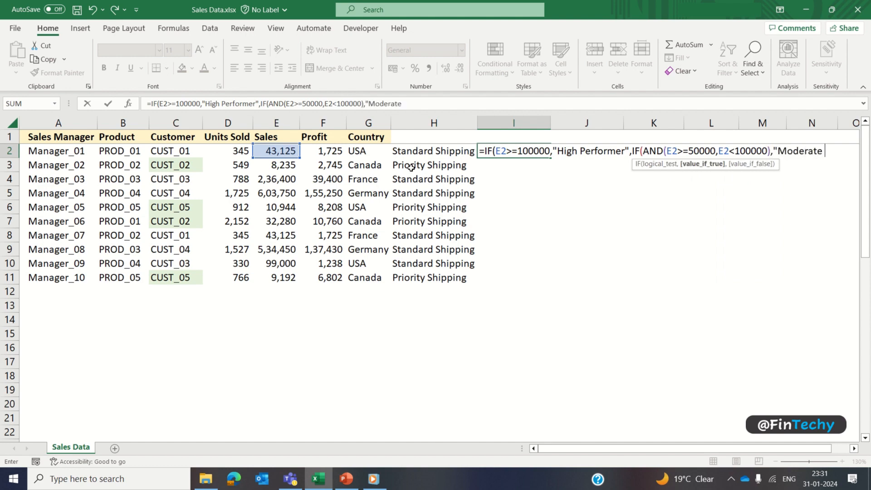
text(Performer",IF(AND()
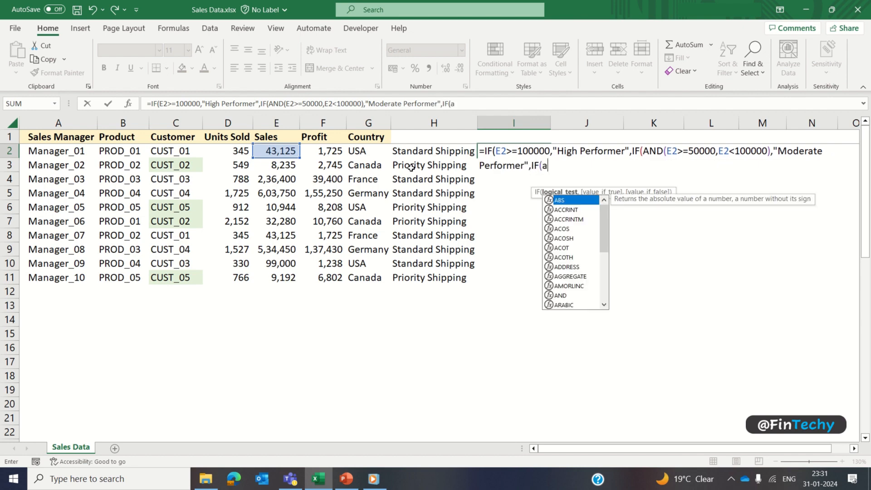
text(E2>)
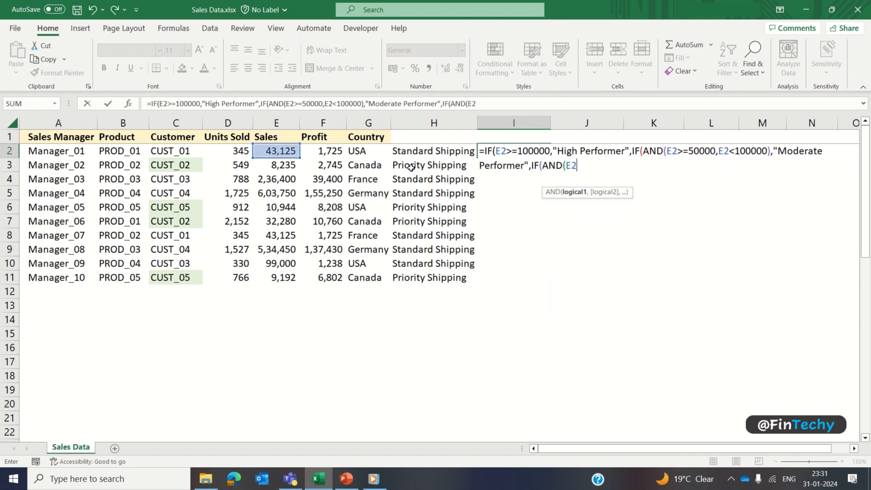
text(=10000)
text(,E2)
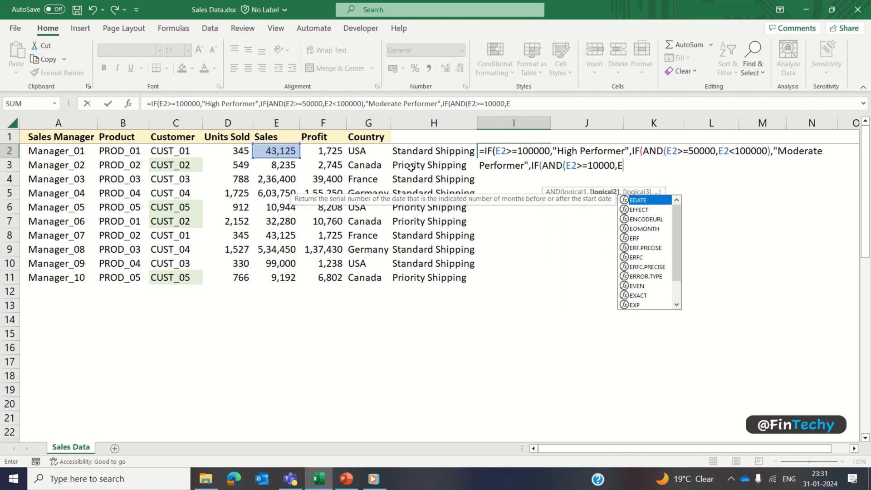
text(<)
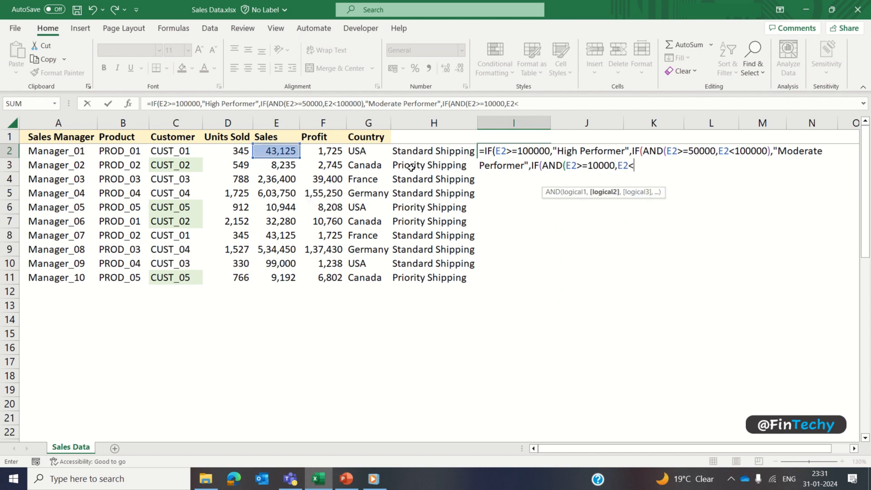
text(50000),"Low)
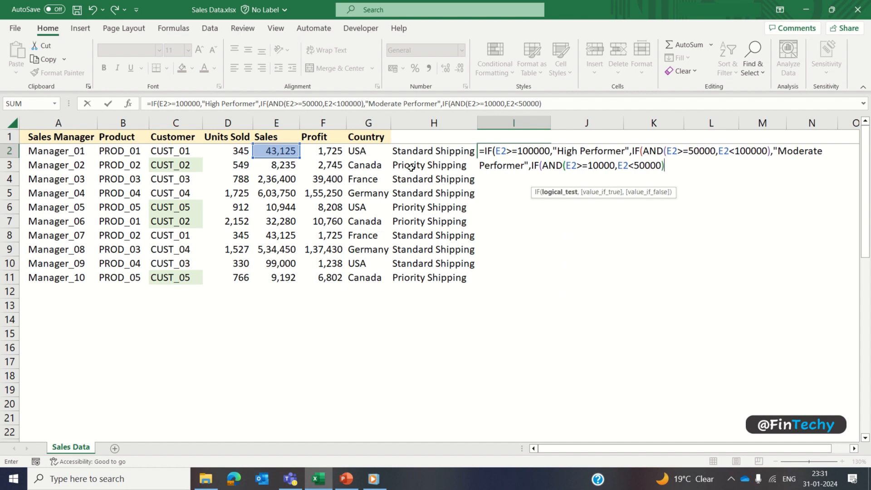
text( Performer")
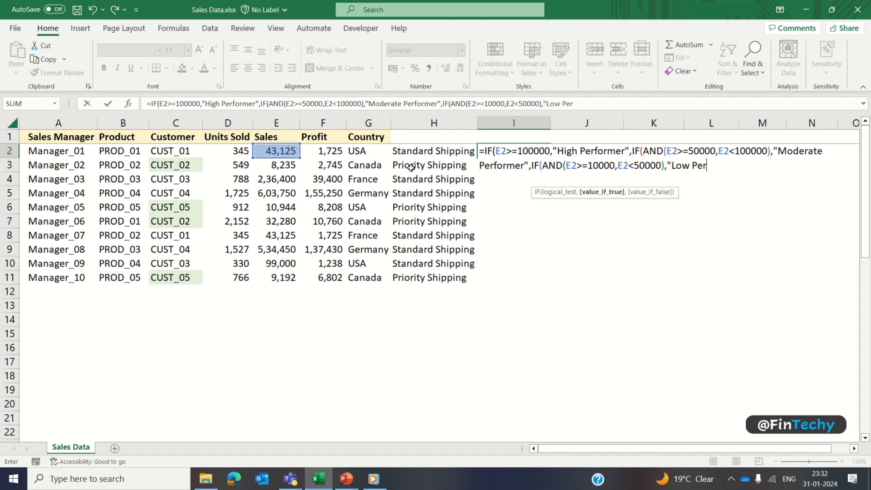
text(,)
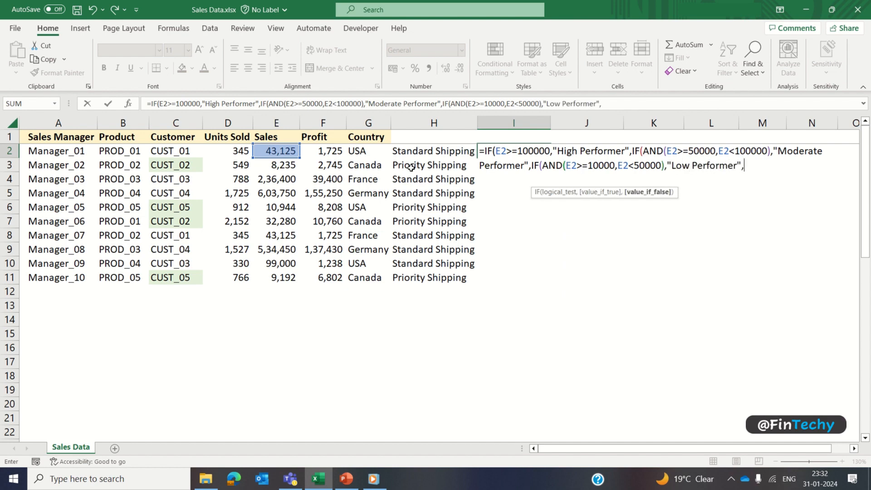
text("Non Performer"))))
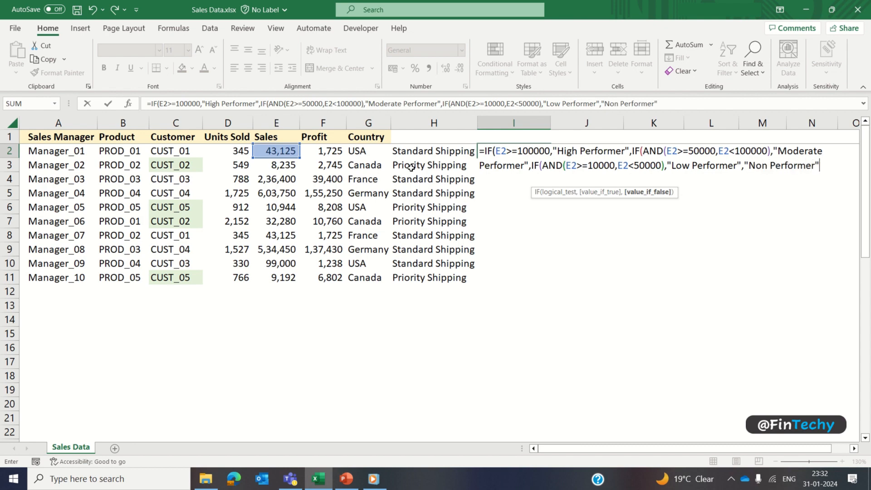
key(Return)
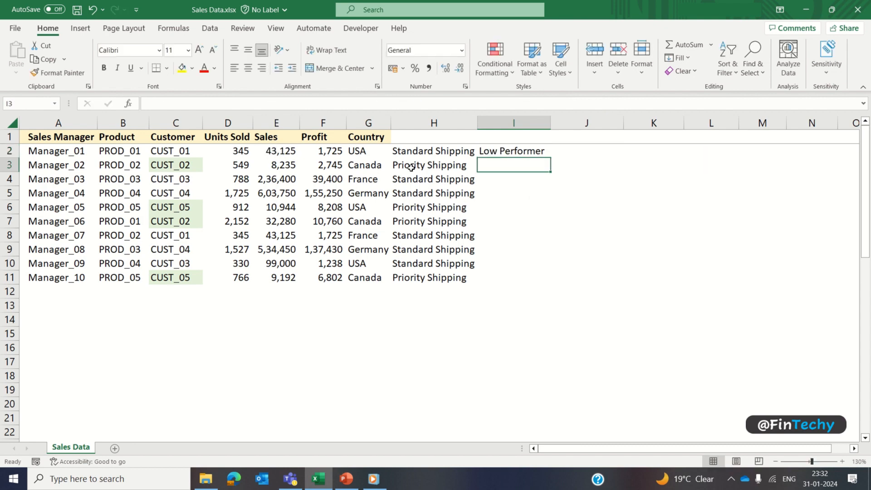
Step: Review the I2 performer formula, fill it down to I11, and auto-fit column I
key(Up)
key(F2)
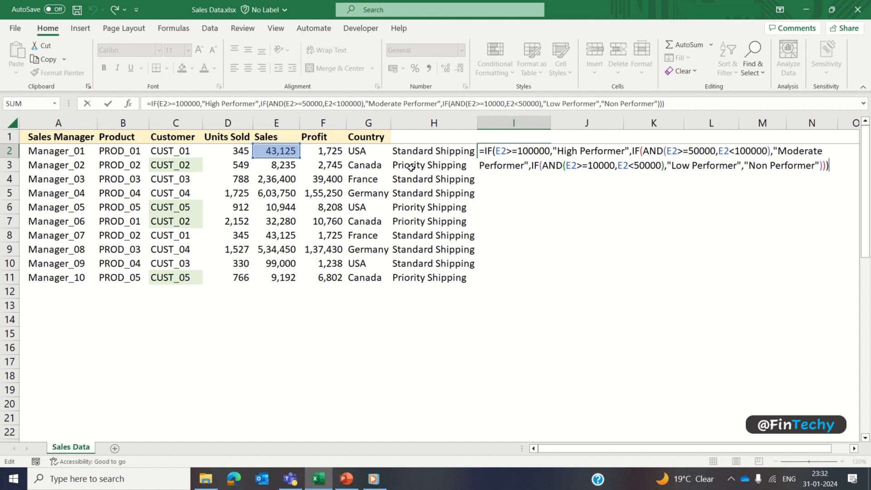
key(Return)
key(Up)
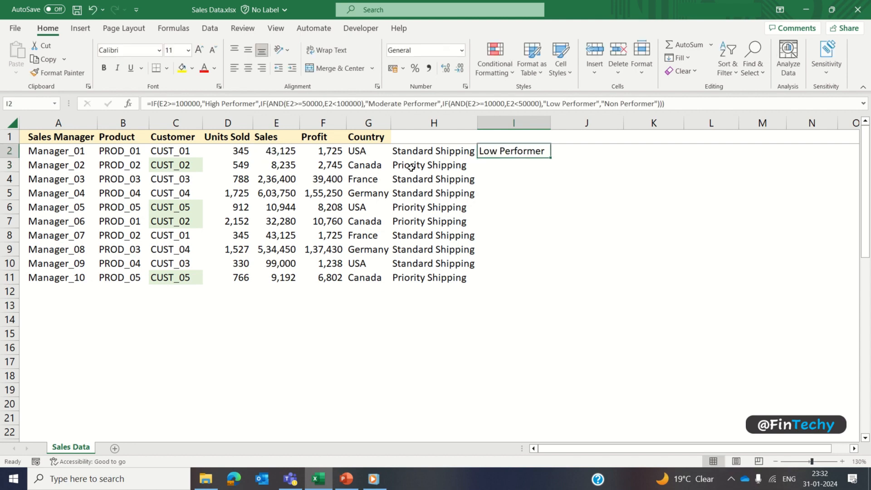
key(shift+Down)
key(shift+Down)
key(shift+Down)
key(shift+Down)
key(shift+Down)
key(shift+Down)
key(shift+Down)
key(shift+Down)
key(shift+Down)
key(ctrl+d)
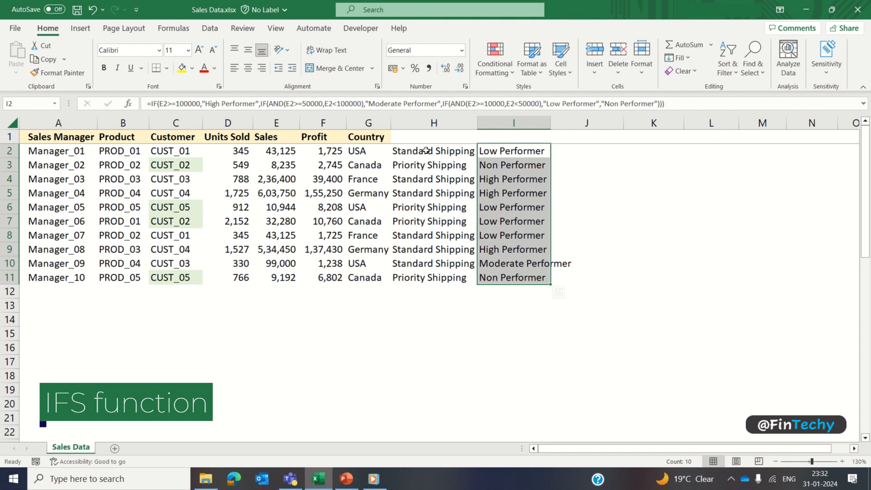
double_click(551, 123)
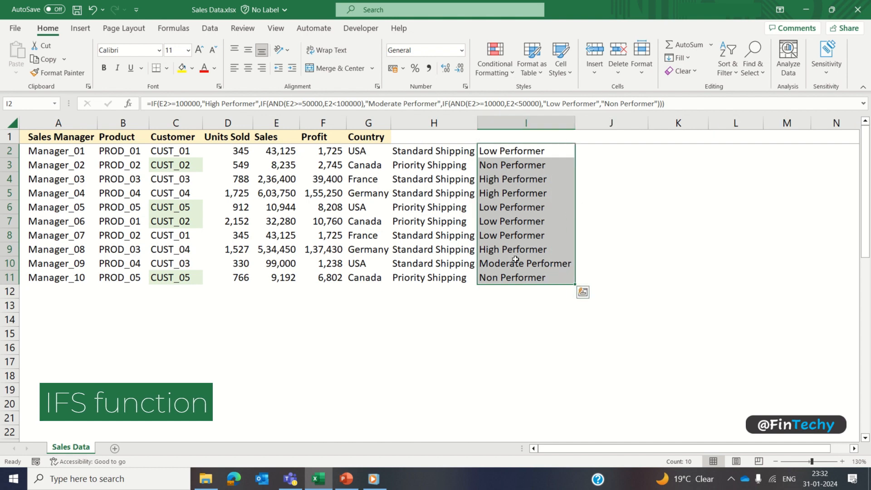
click(535, 151)
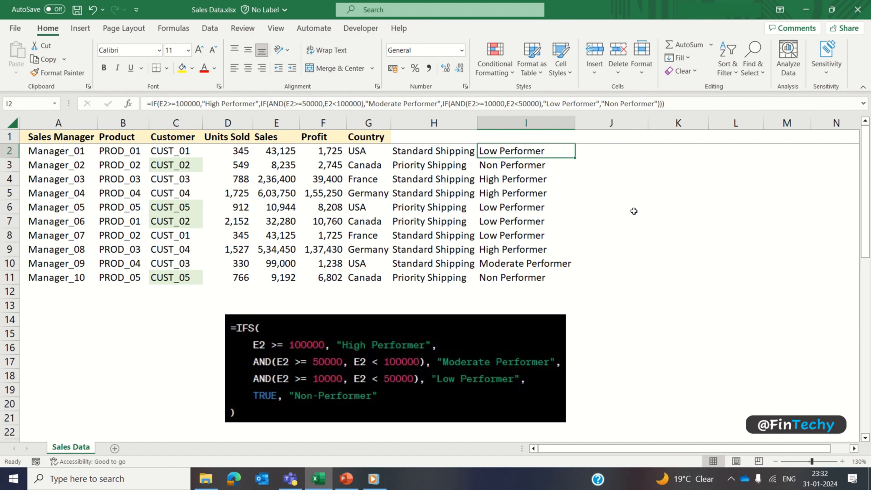
Step: Delete the contents of H2:I11 and reselect H2
drag(413, 150, 525, 278)
key(Delete)
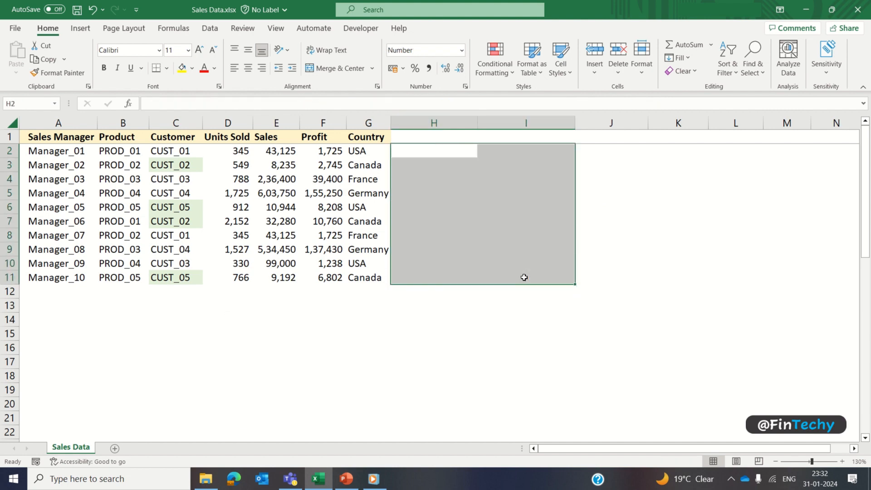
click(444, 151)
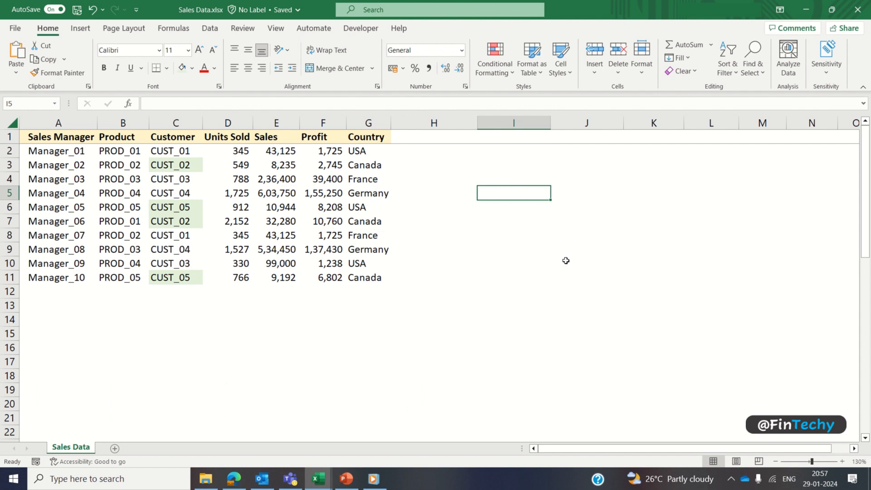
Step: Enter =SUMIF(B2:B11,"PROD_05",E2:E11) in I5 and select E6 to verify the total
text(=sum)
key(Down)
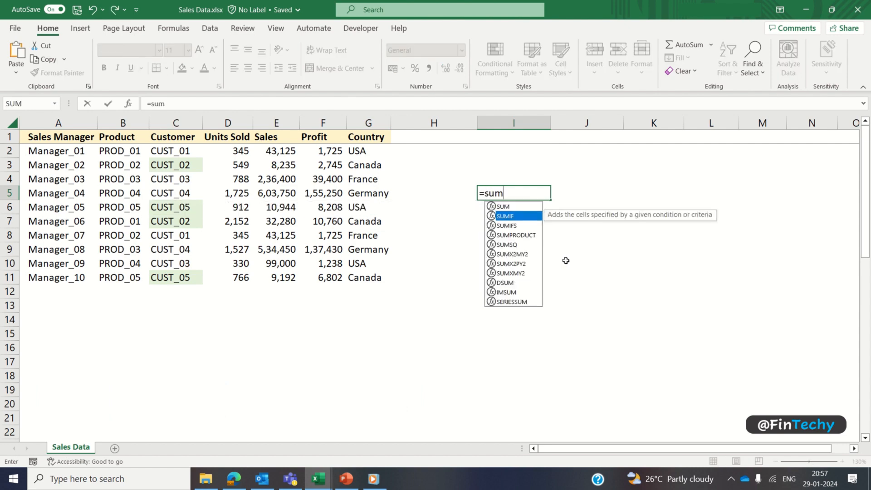
key(Tab)
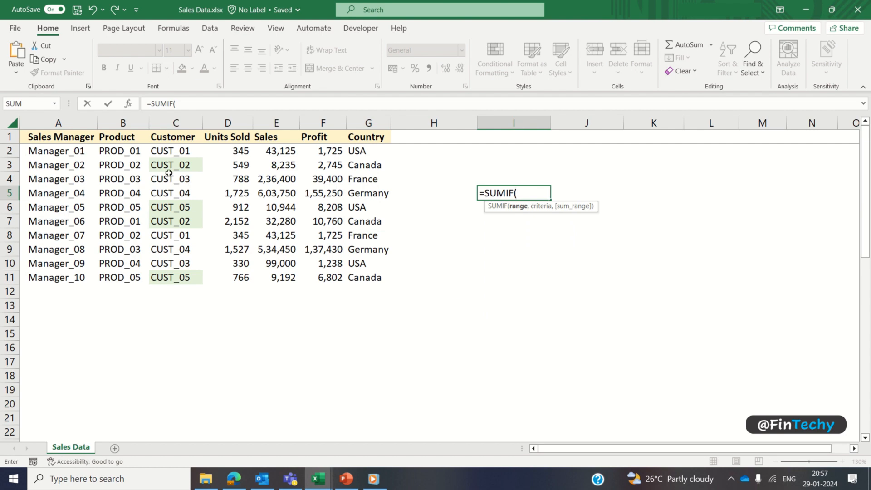
drag(126, 154, 124, 281)
text(,)
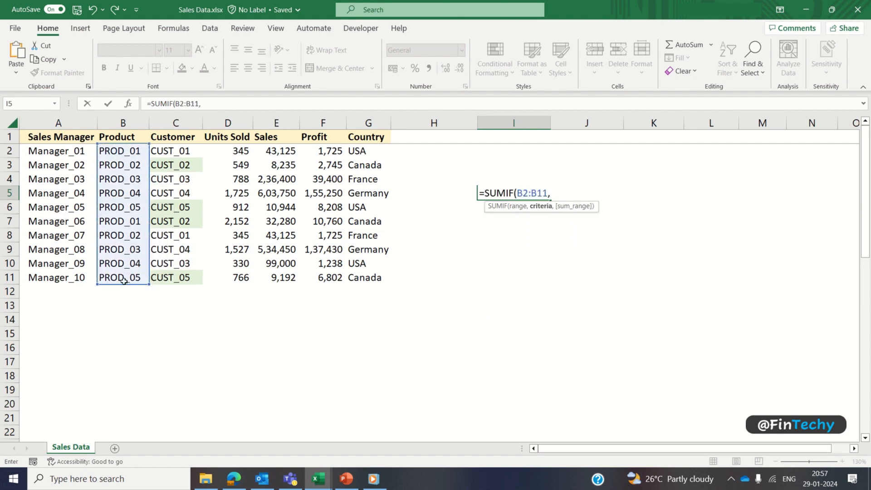
text("PROD_05",)
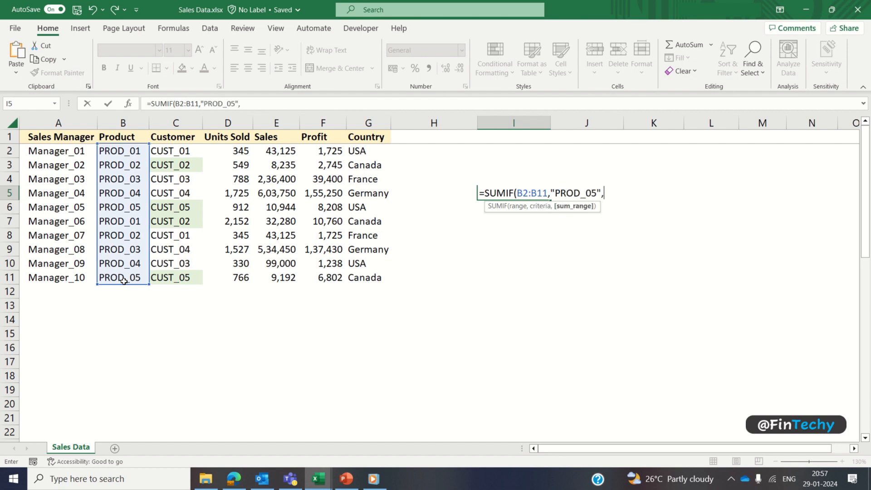
drag(268, 151, 282, 274)
text())
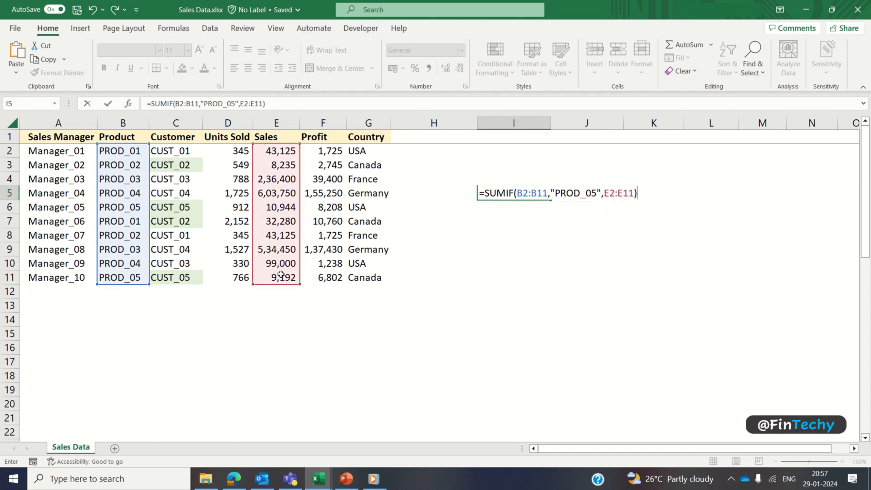
key(Return)
key(Up)
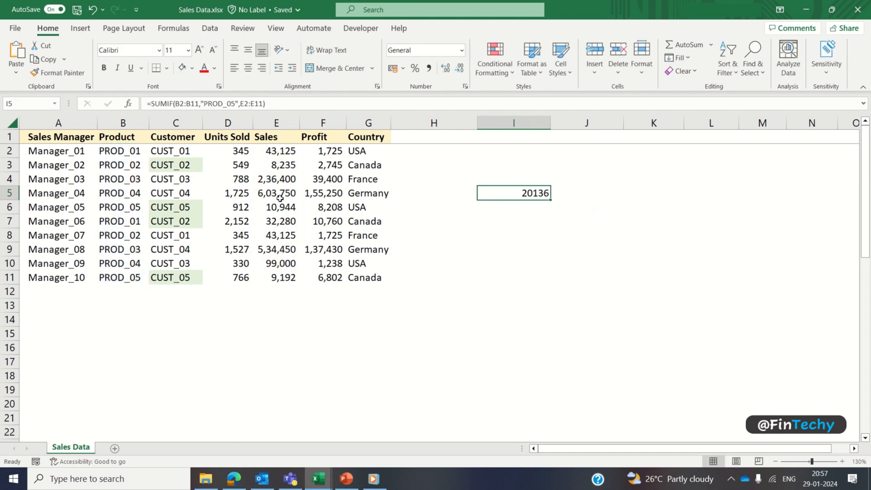
click(278, 208)
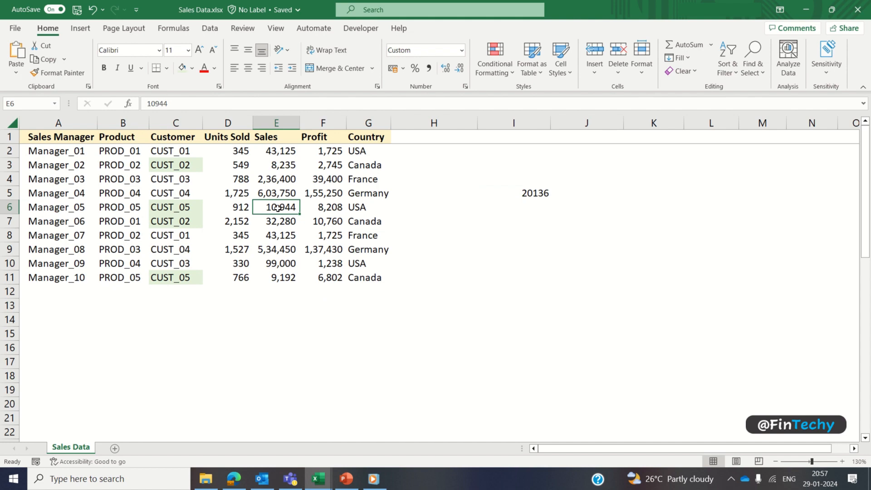
Step: Add E11 to the E6 selection to check the sum, then review the I5 formula
ctrl+click(283, 278)
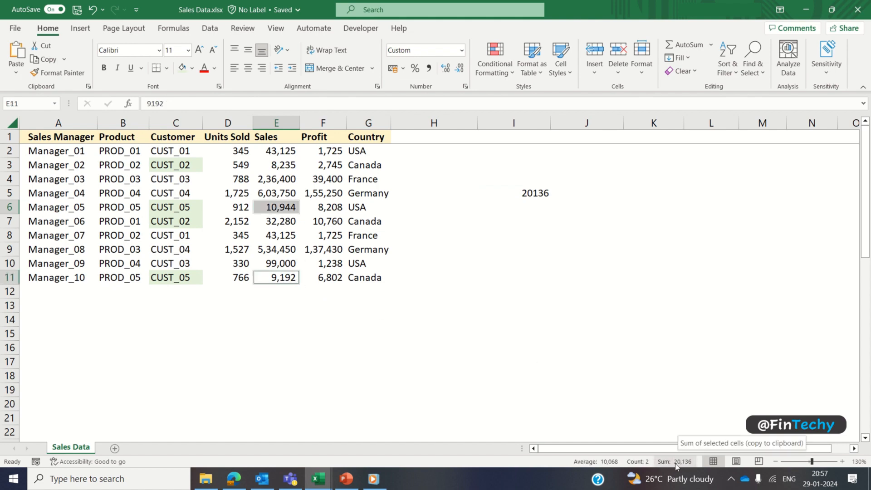
click(531, 196)
key(F2)
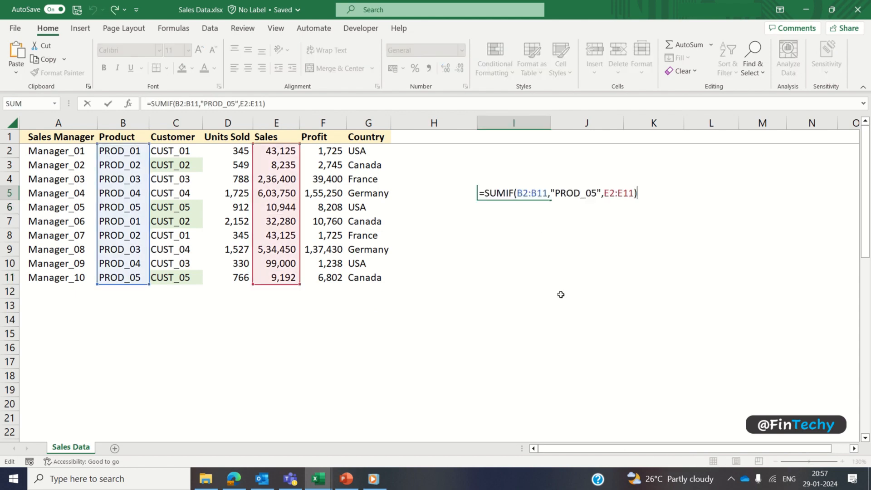
key(Escape)
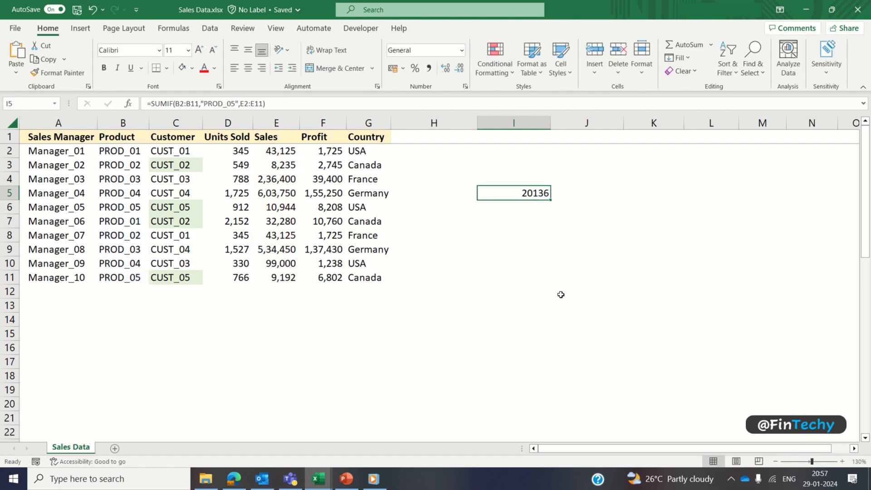
Step: Start a SUMIFS formula in cell I7
click(509, 221)
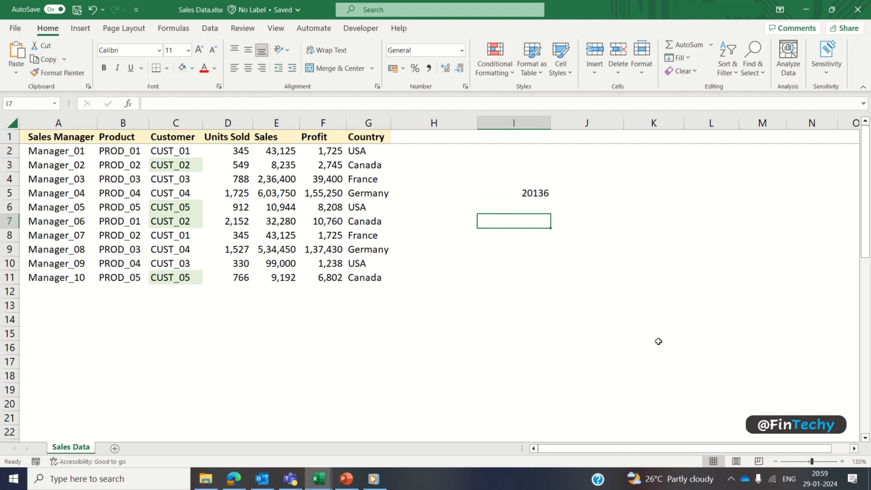
text(=sum)
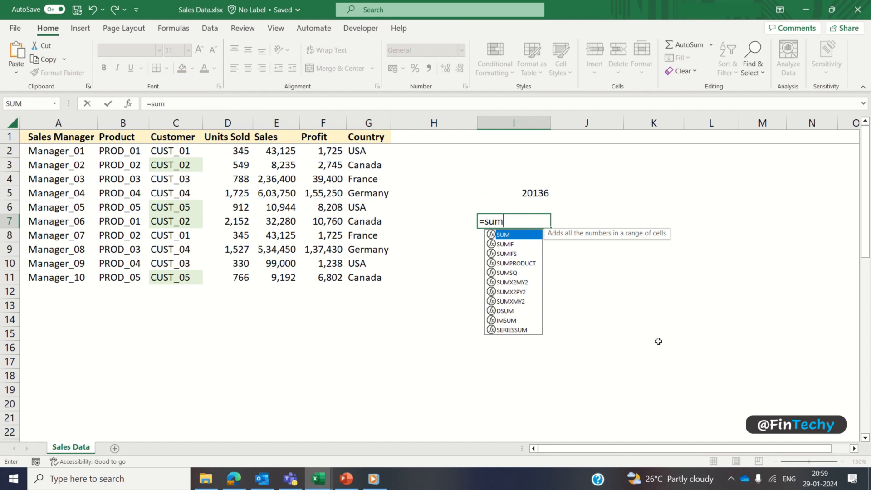
key(Down)
key(Down)
key(Tab)
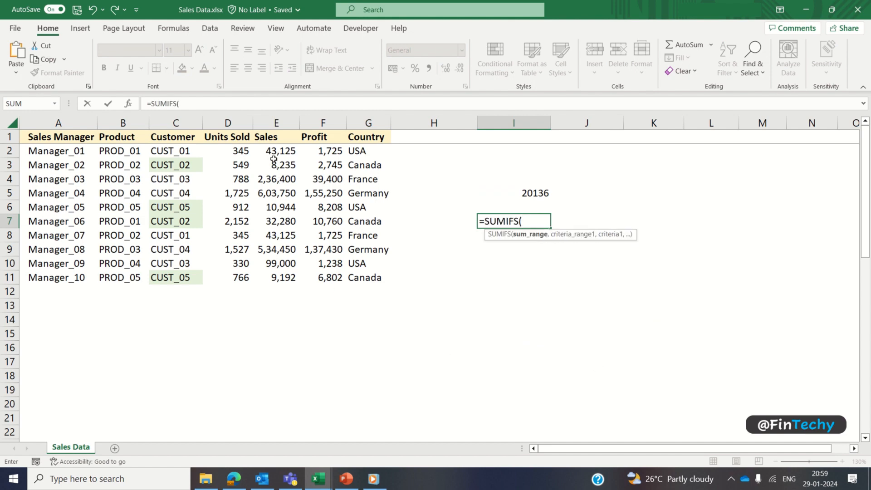
Step: Complete =SUMIFS(E2:E11,B2:B11,"PROD_05",G2:G11,"USA") in I7, then check E6
drag(275, 154, 287, 279)
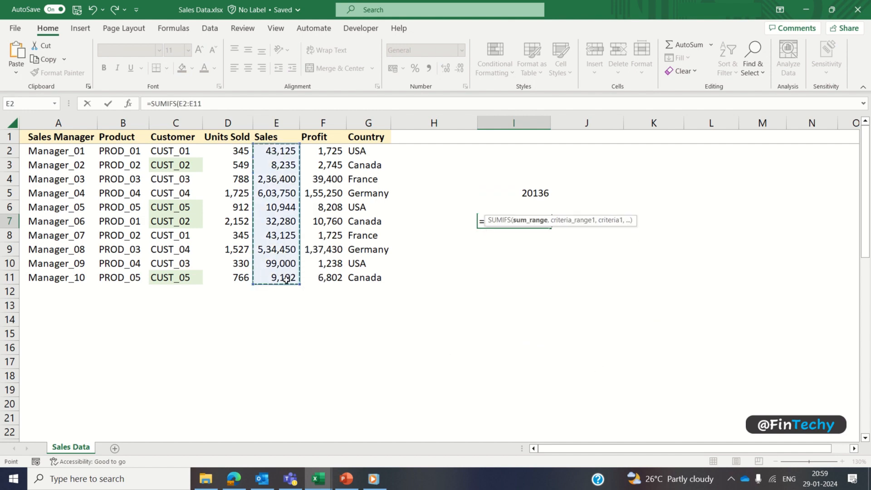
text(,)
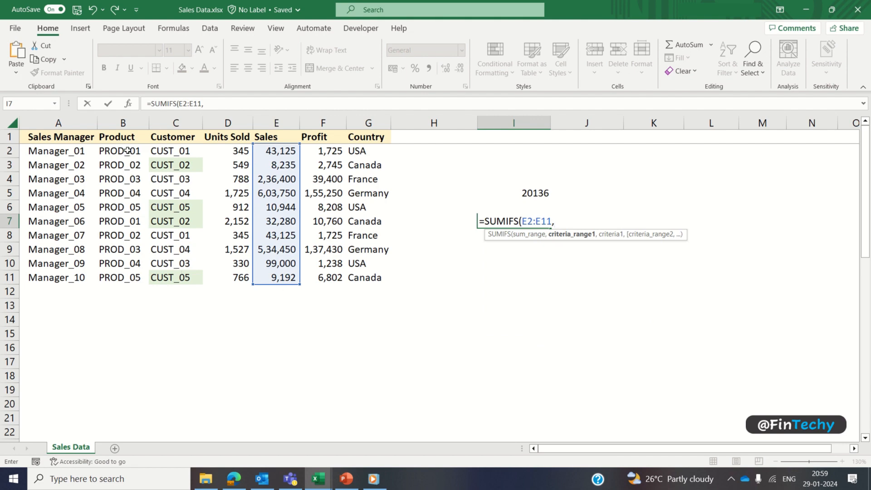
drag(129, 154, 127, 276)
text(,"PR)
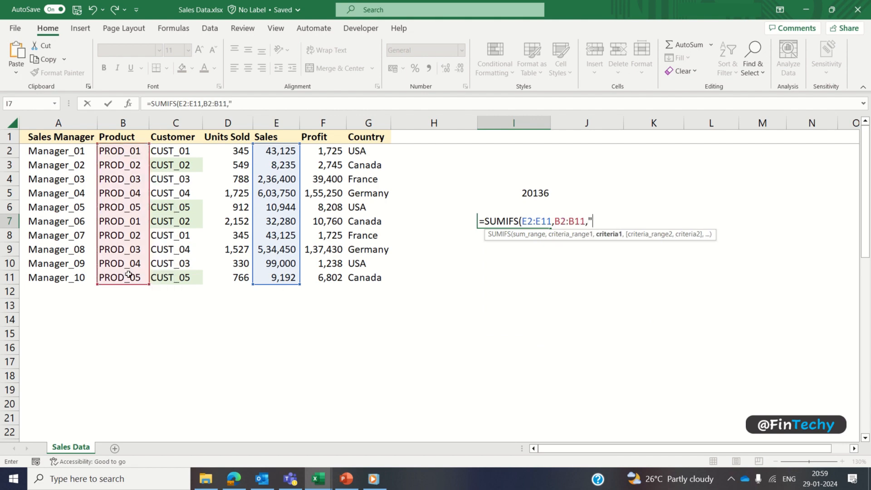
text(OD_05)
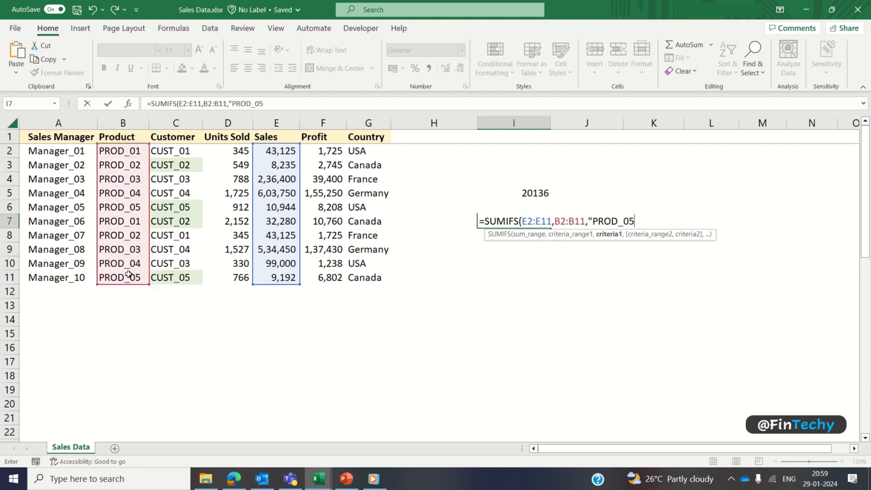
text(",)
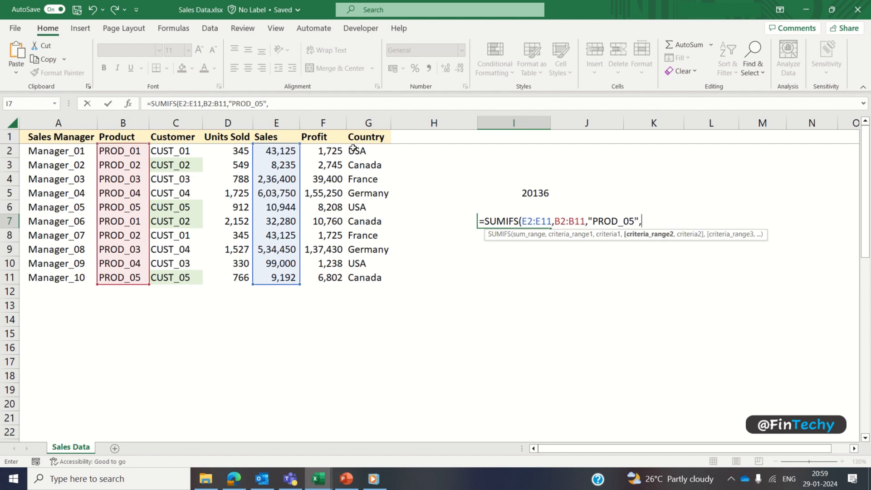
drag(354, 149, 369, 272)
text(,"USA"))
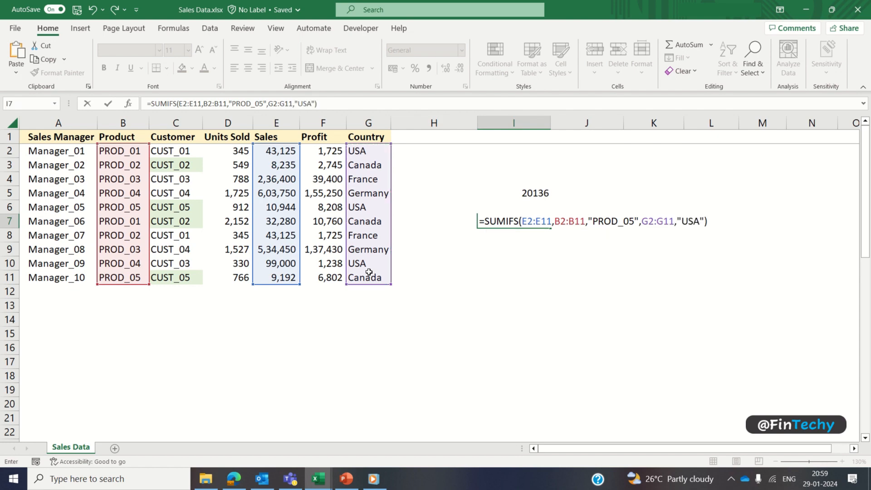
key(Return)
key(Up)
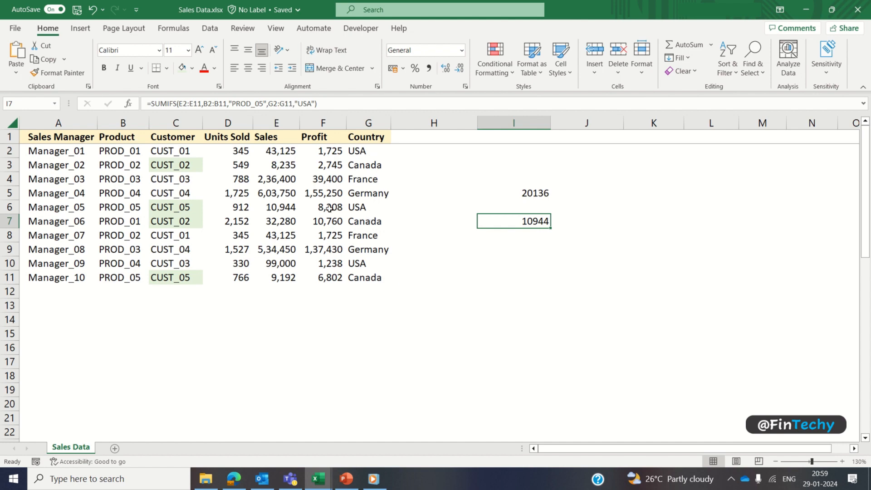
click(287, 206)
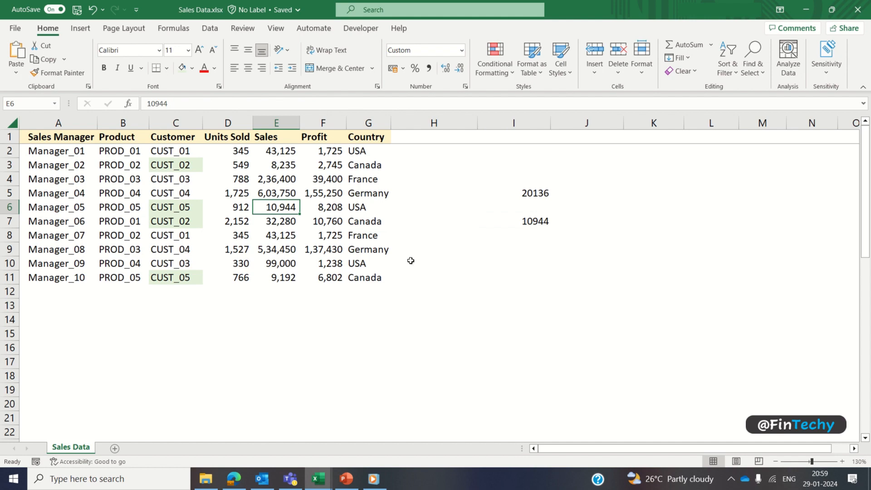
click(523, 219)
key(F2)
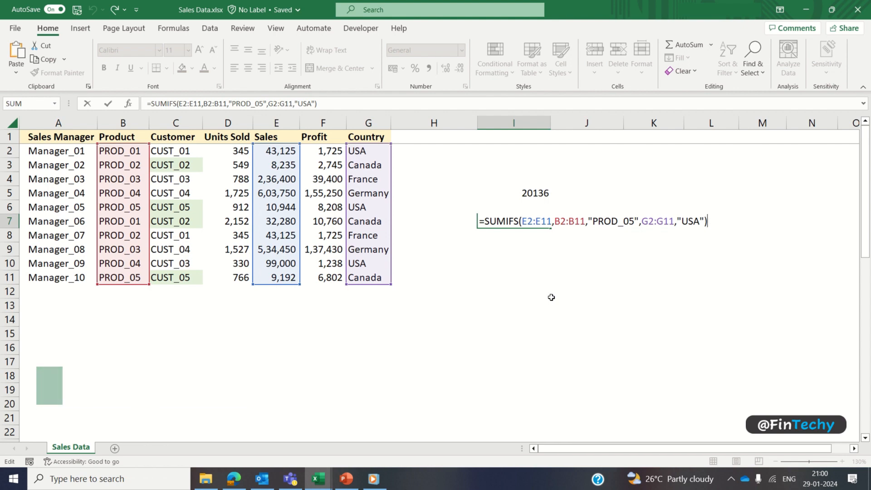
key(ctrl+Return)
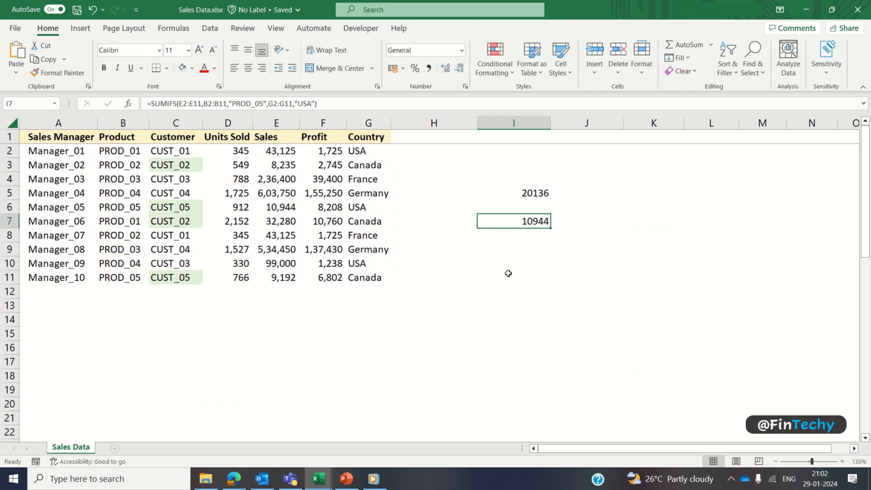
drag(532, 172, 531, 245)
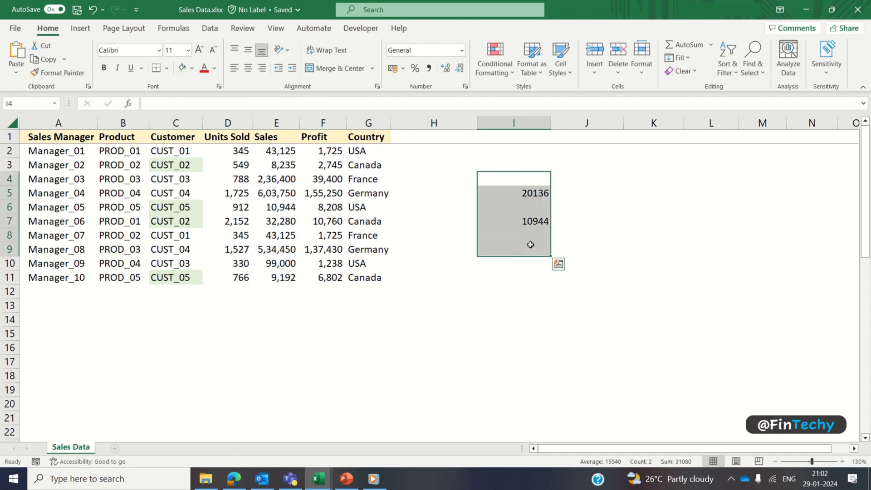
Step: Delete the SUMIF and SUMIFS totals in I4:I9, then select cell H2
key(Delete)
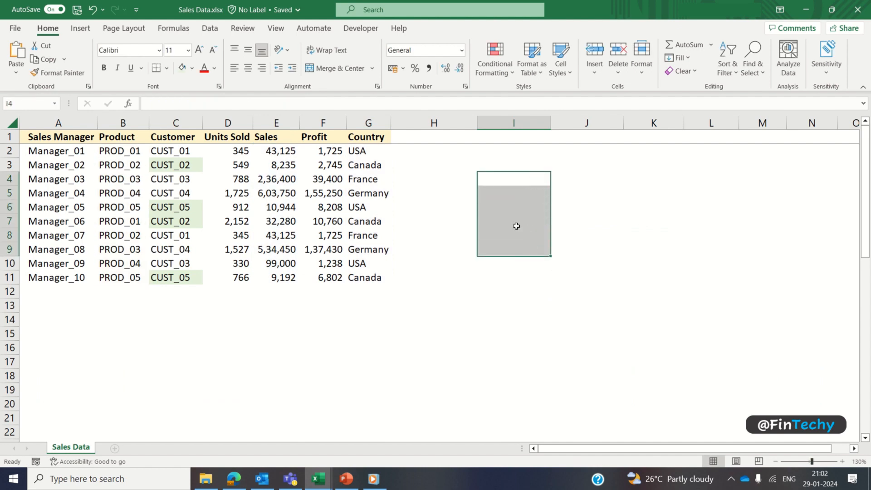
click(465, 154)
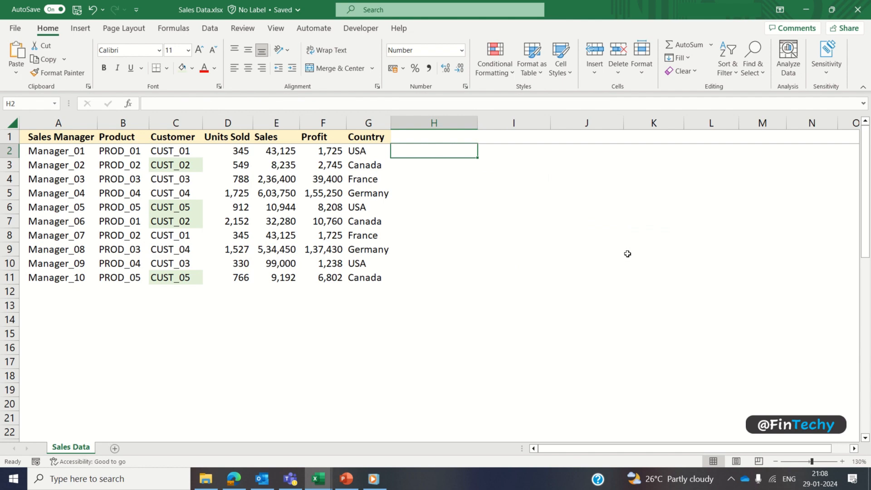
Step: In H2, enter =IF(ISNUMBER(SEARCH("*man*",G2)),"Contains 'man'","Doesn't contain 'man'")
text(=if)
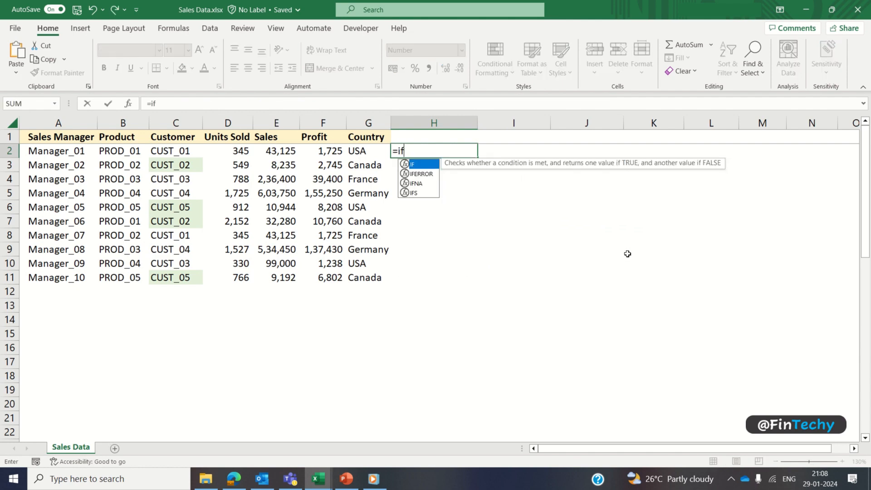
key(Tab)
text(isnu)
key(Tab)
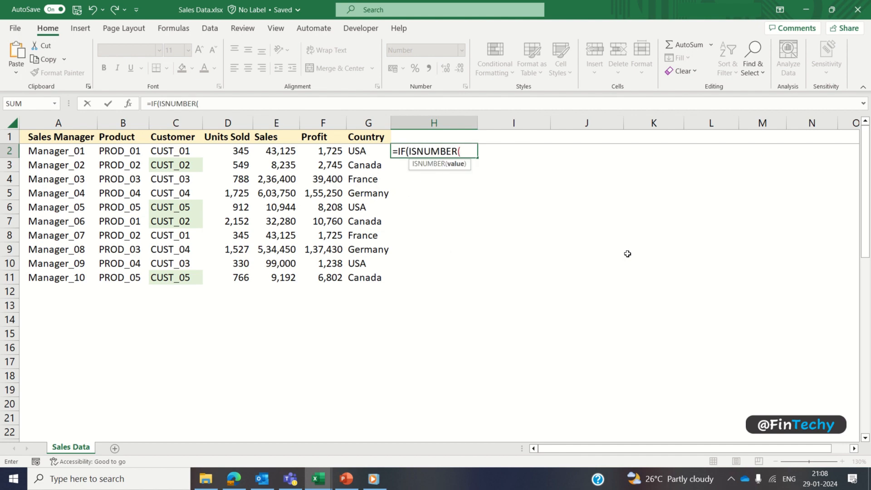
text(se)
key(Tab)
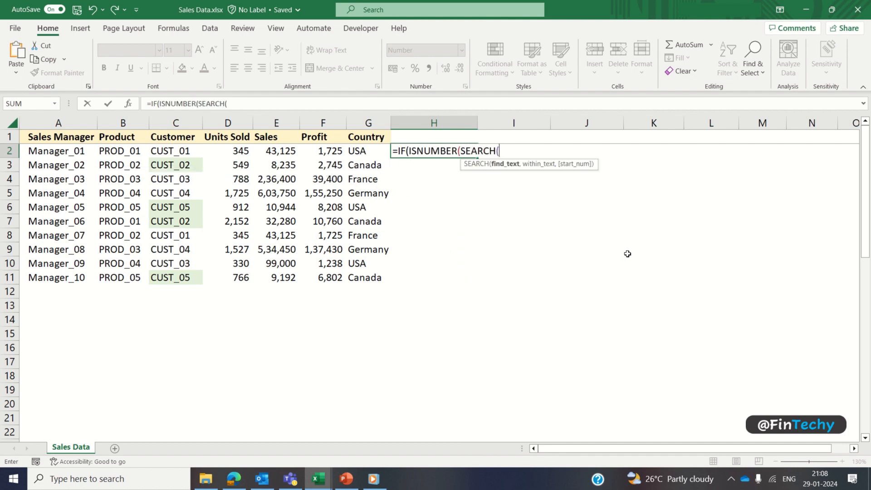
text("* man*",)
key(Left)
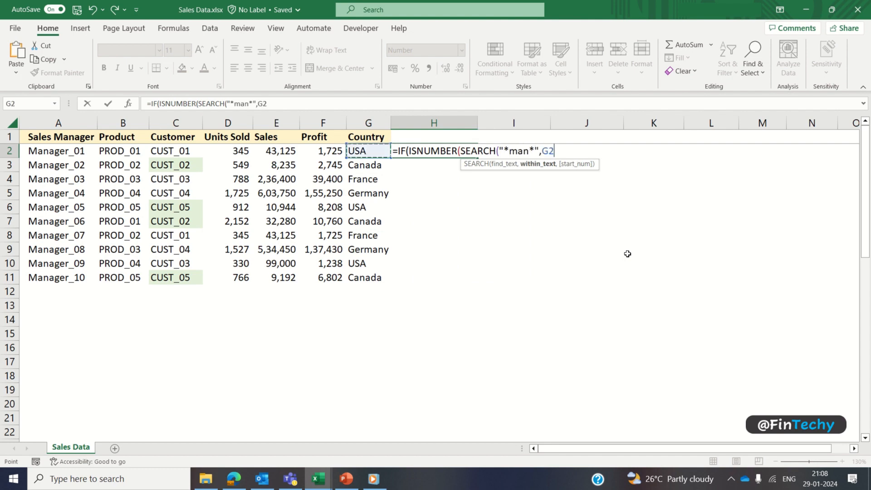
text(),)
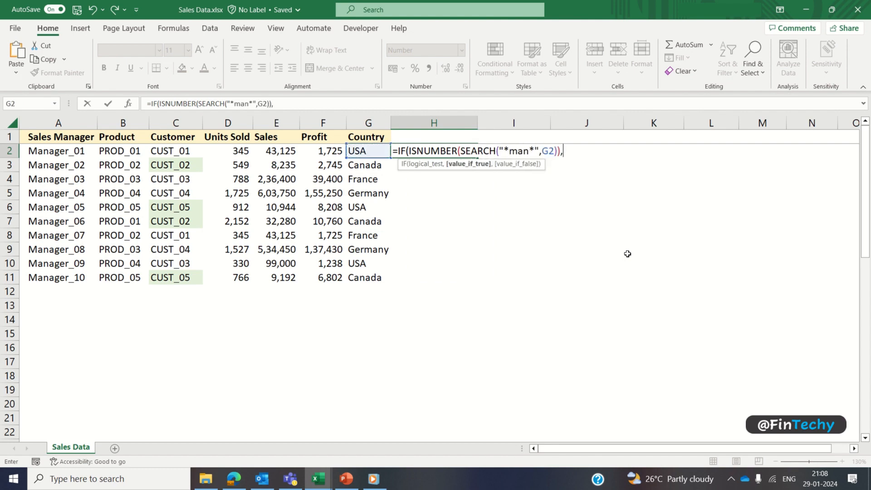
text("Contains 'man'","Doesn't)
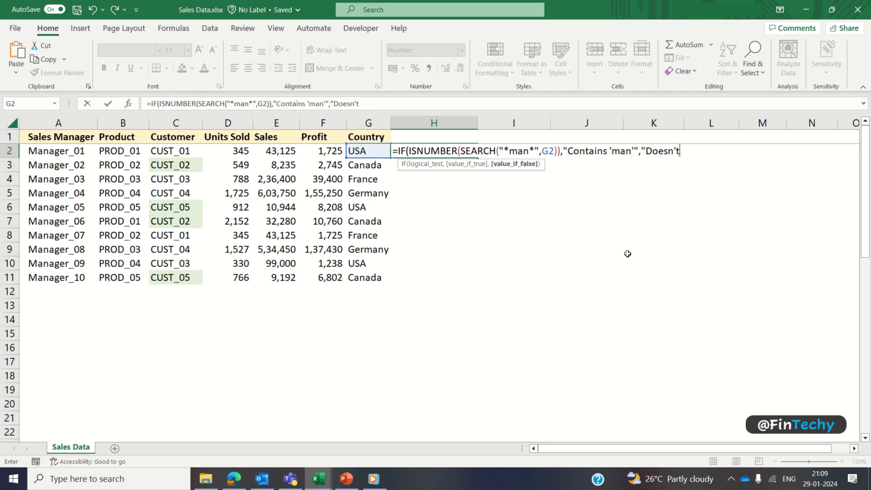
text( contain 'man')
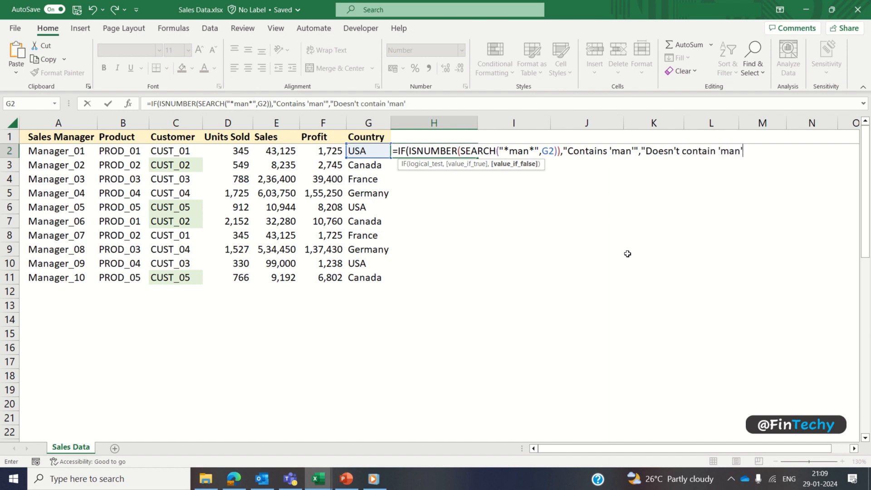
text("))
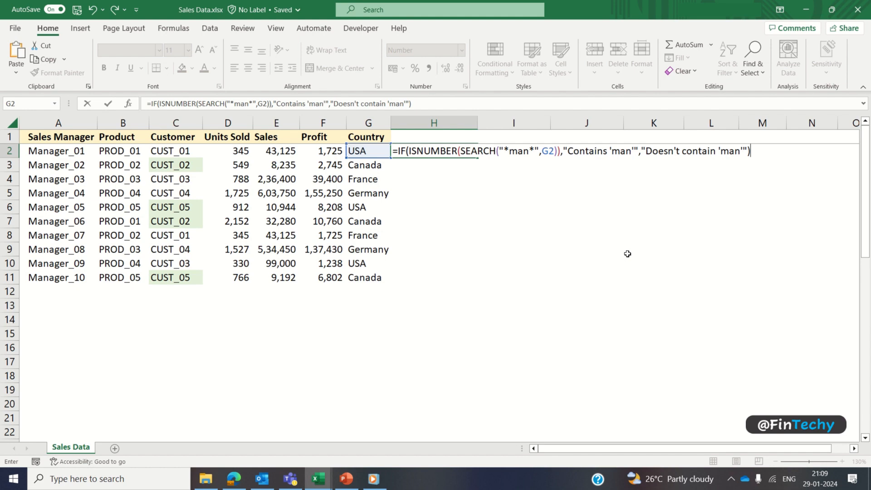
key(ctrl+Return)
Step: Fill the H2 'man' check down through H11
key(Left)
key(ctrl+Down)
key(Right)
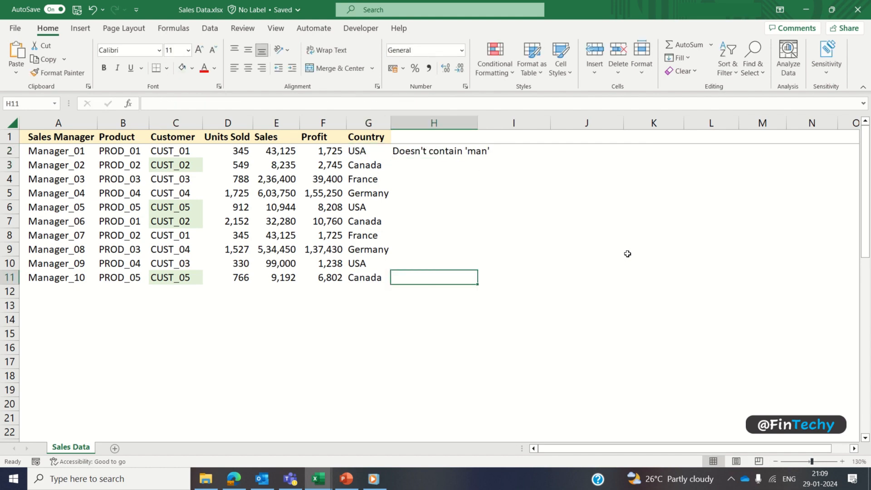
key(ctrl+shift+Up)
key(ctrl+d)
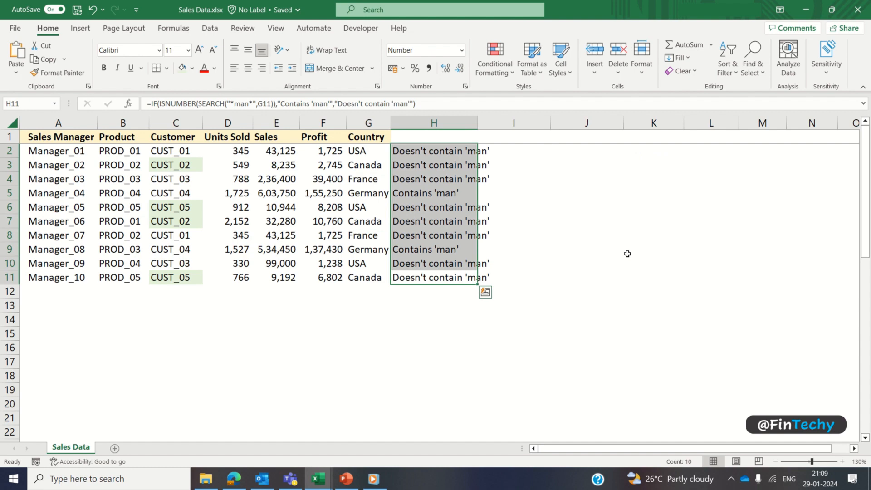
Step: Shade the Germany cells G5:H5 and G9:H9 light blue
click(379, 194)
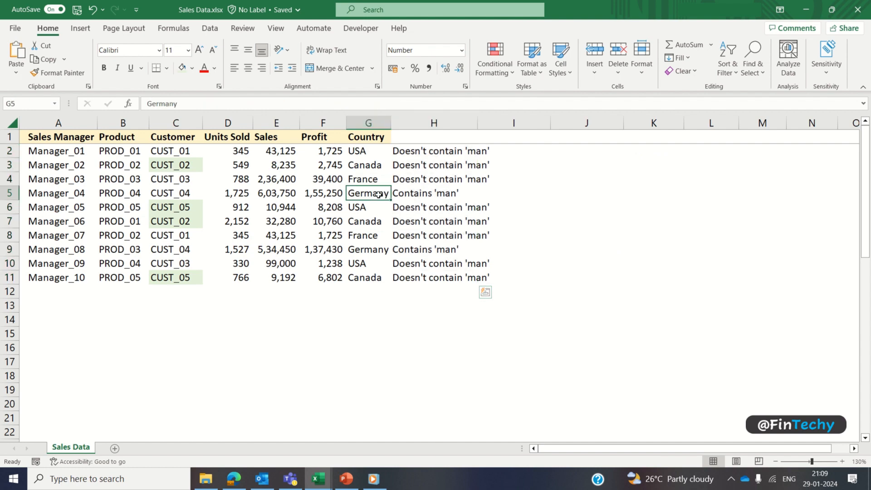
key(shift+Right)
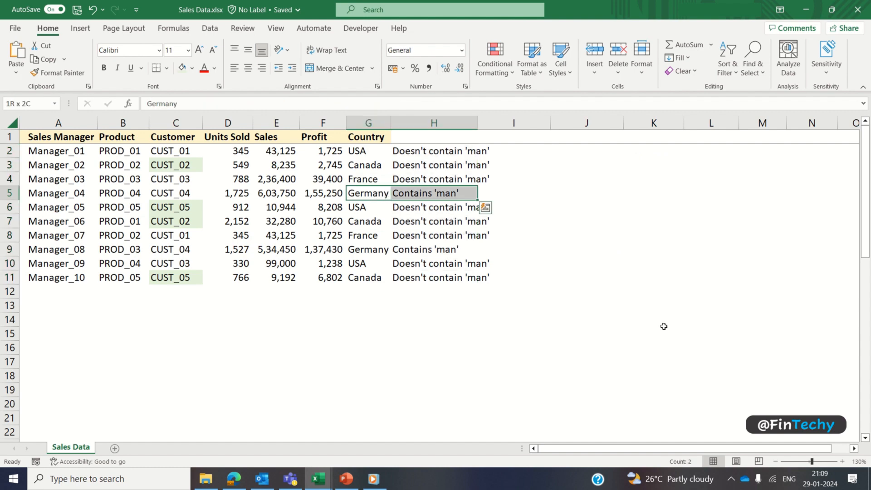
ctrl+drag(367, 248, 397, 251)
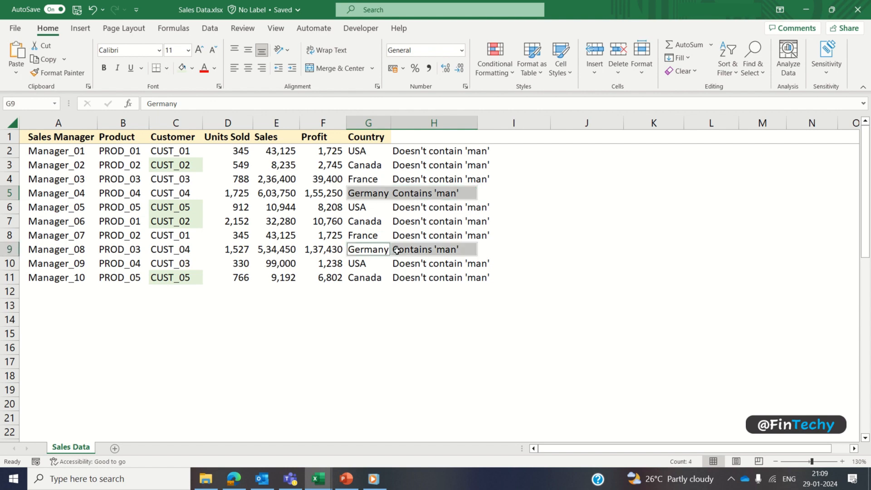
click(193, 70)
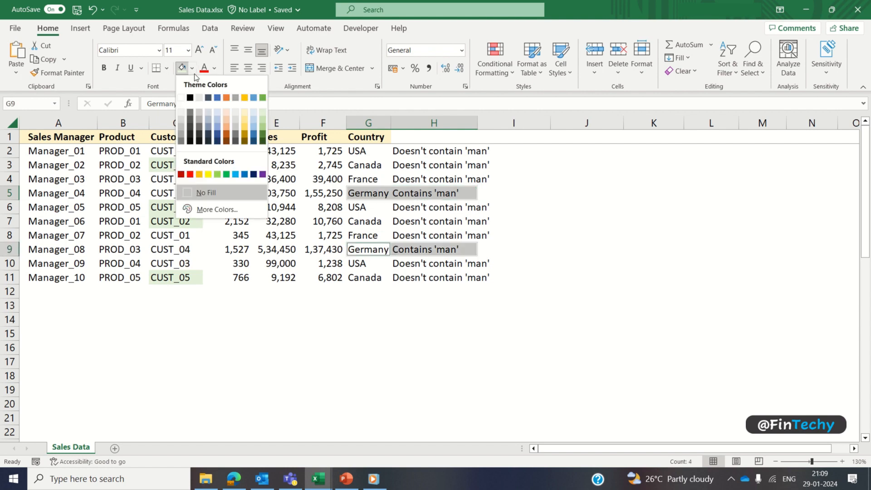
click(217, 110)
click(556, 265)
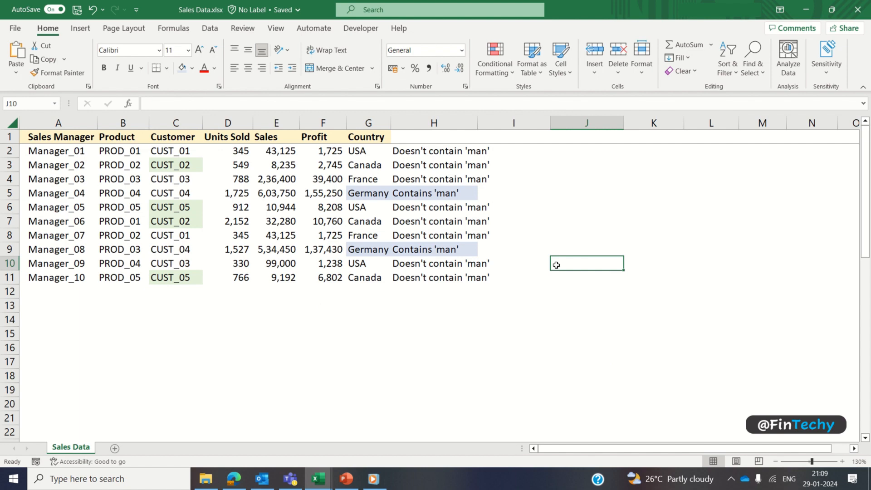
Step: In J2, enter =IF(ISNUMBER(SEARCH("?anad?",G2)),"Contains 'anad'","Doesn't contain 'anad'")
click(570, 151)
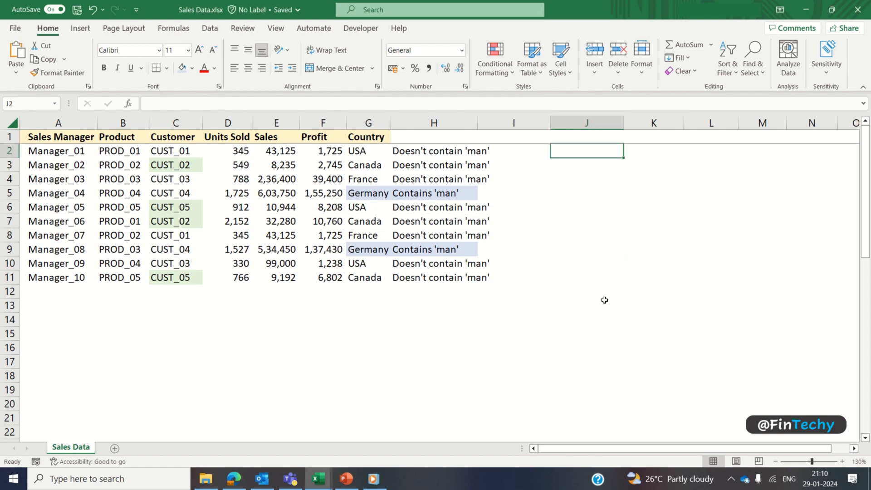
text(=IF()
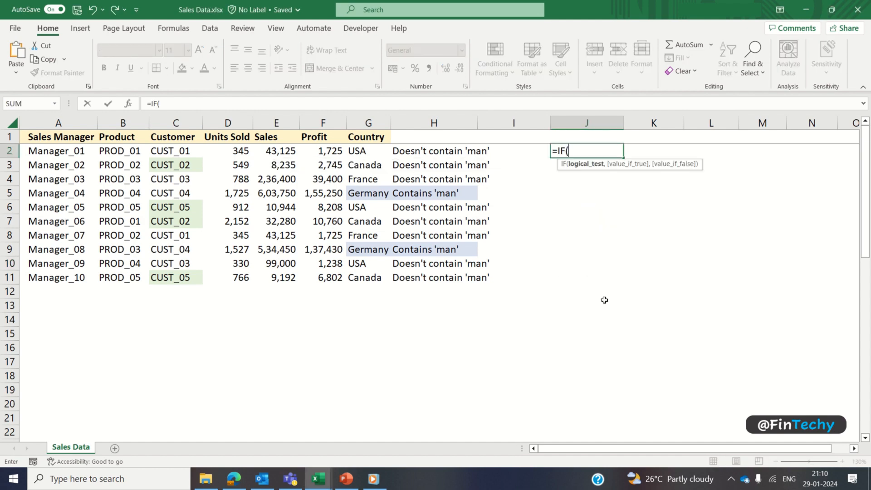
text(isn)
key(Tab)
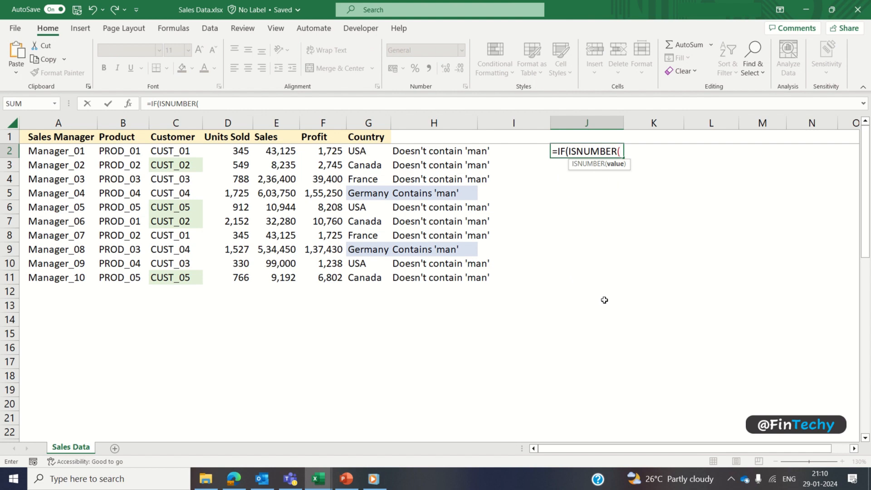
text(se)
key(Tab)
text("?)
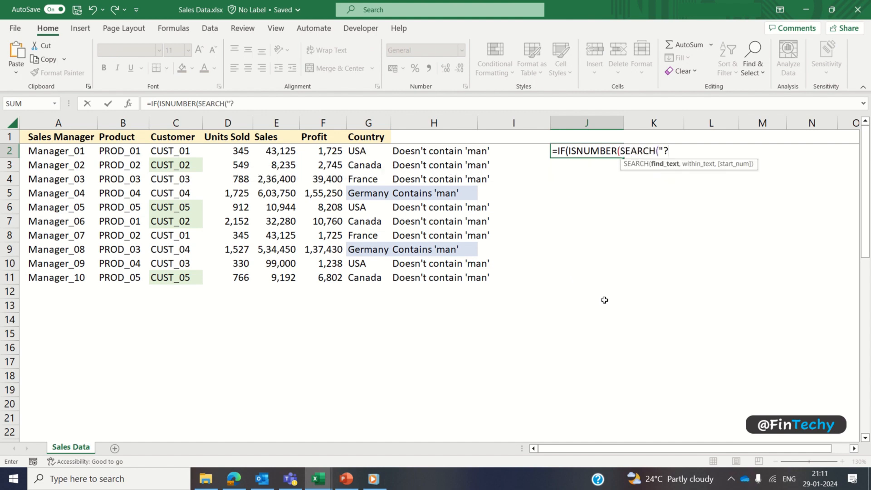
text(anad?",)
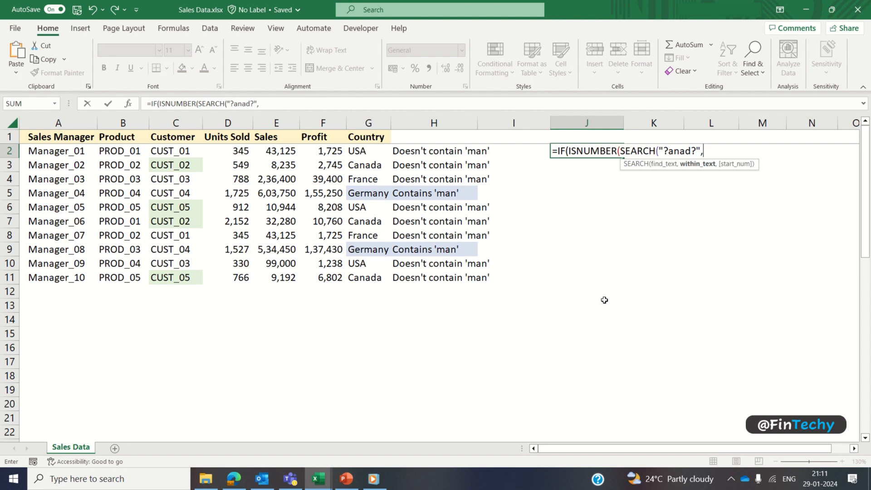
key(Left)
key(Left)
key(Left)
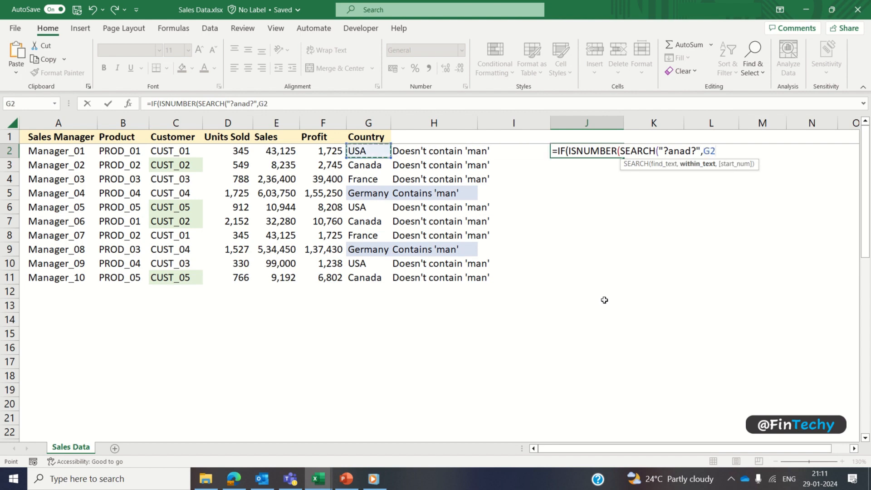
text()),"Contains 'ana)
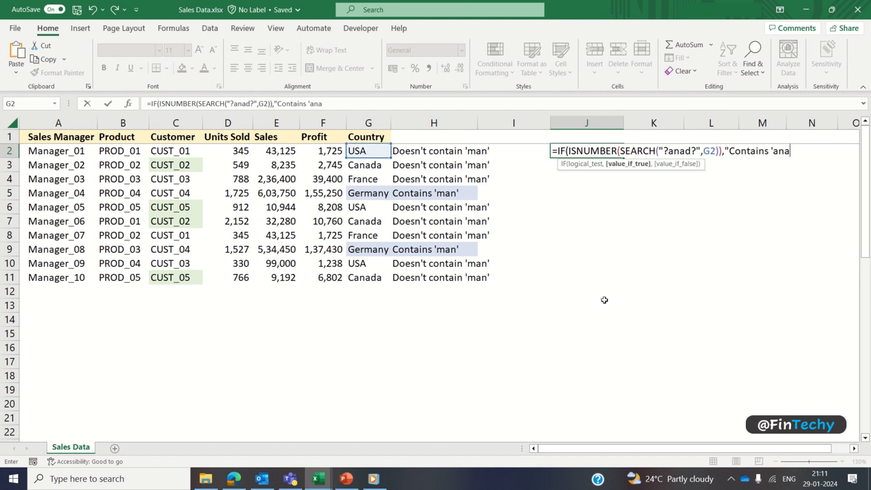
text(d'","Doesn't)
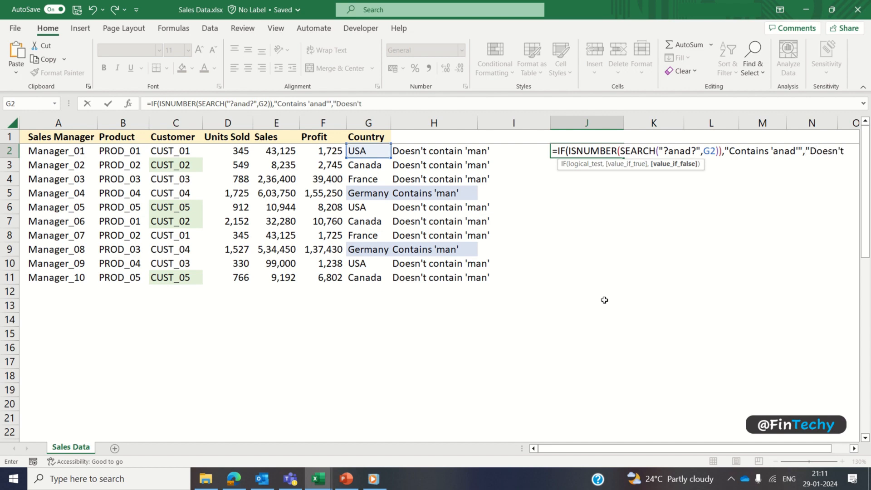
text( contain)
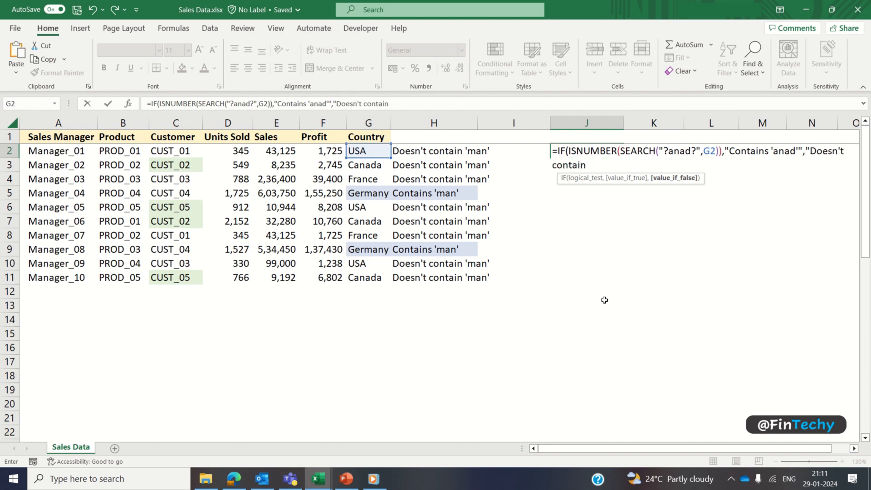
text( 'anad'"))
key(Return)
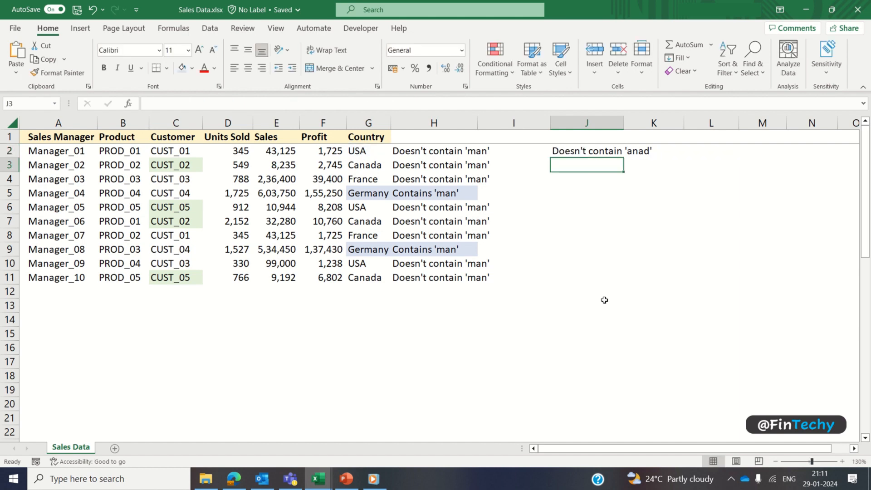
Step: Fill the 'anad' check down to J11 and shade J3, J7, J11, G3, G7, G11 light green
drag(587, 151, 587, 267)
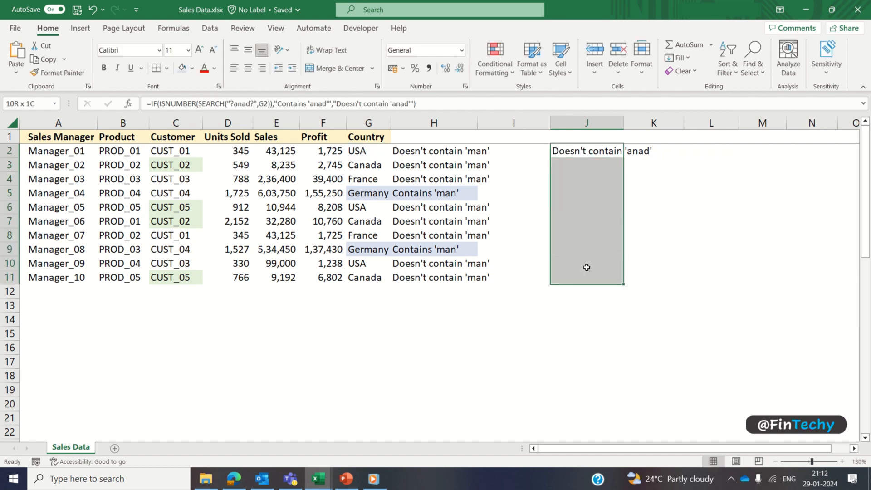
key(ctrl+d)
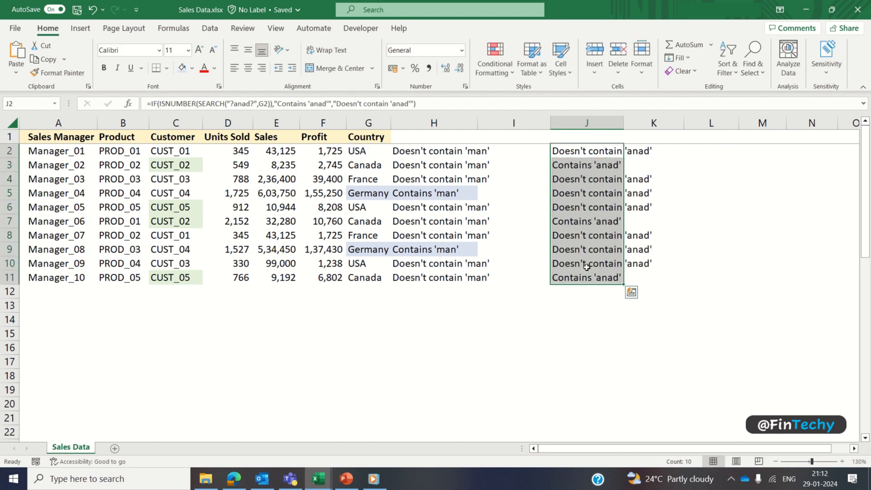
click(563, 167)
ctrl+click(577, 222)
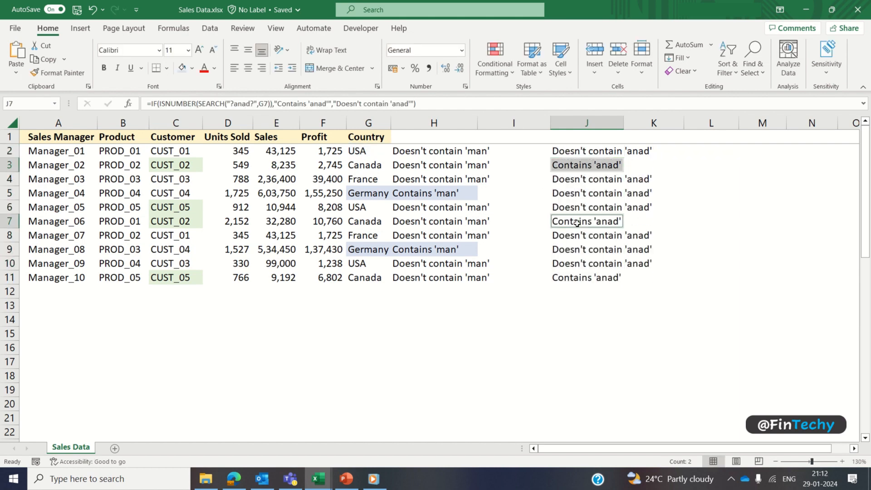
ctrl+click(579, 279)
ctrl+click(372, 165)
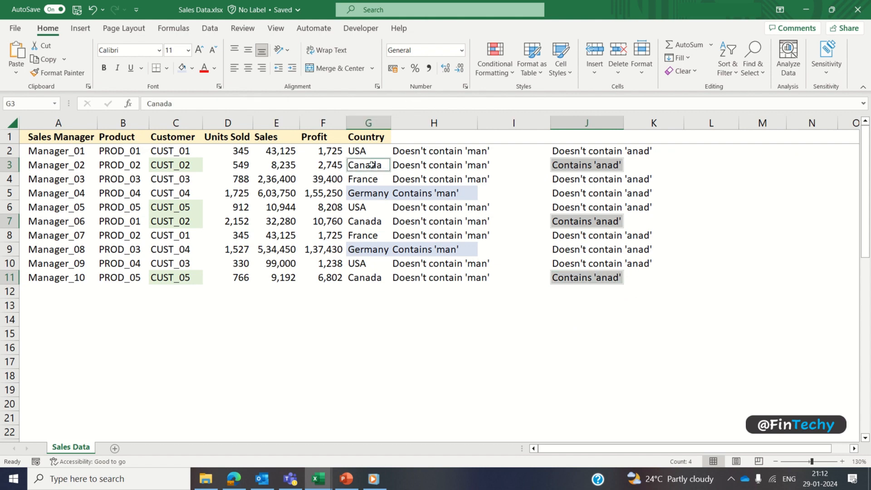
ctrl+click(378, 223)
ctrl+click(378, 278)
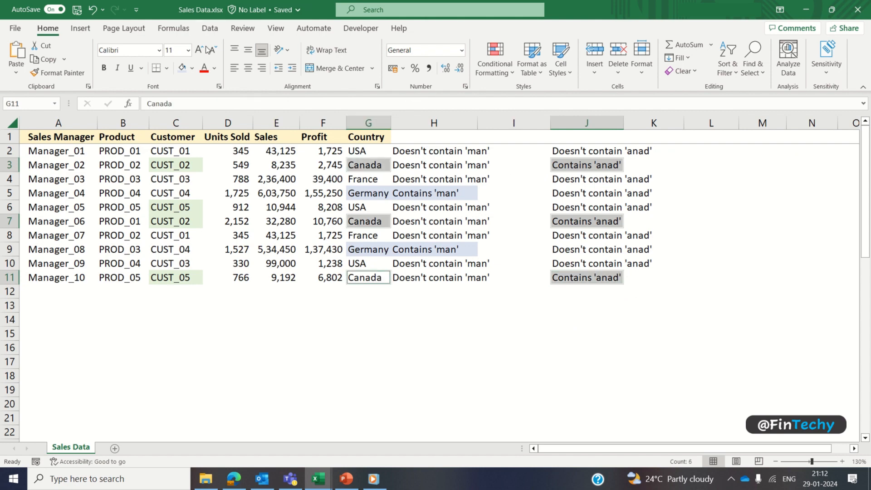
click(193, 68)
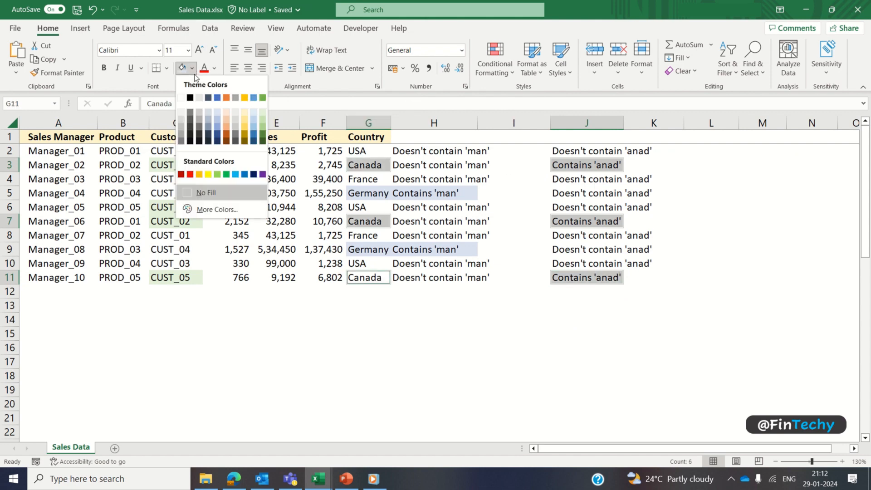
click(263, 111)
click(420, 330)
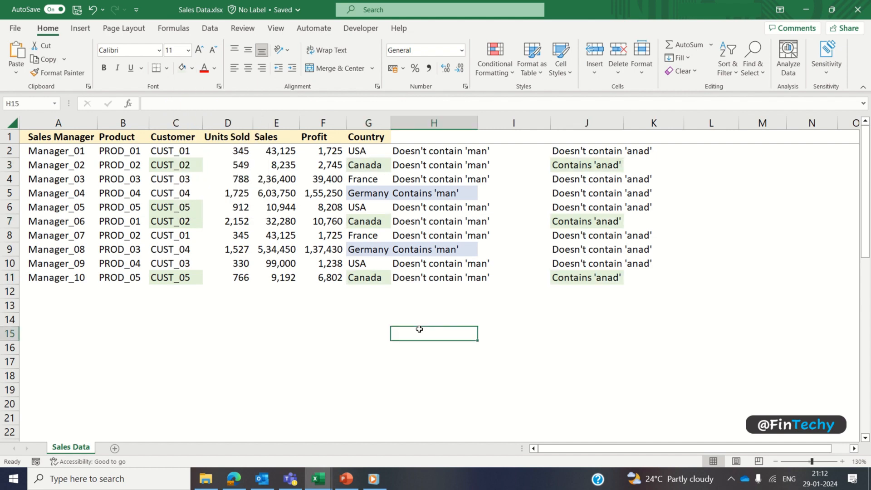